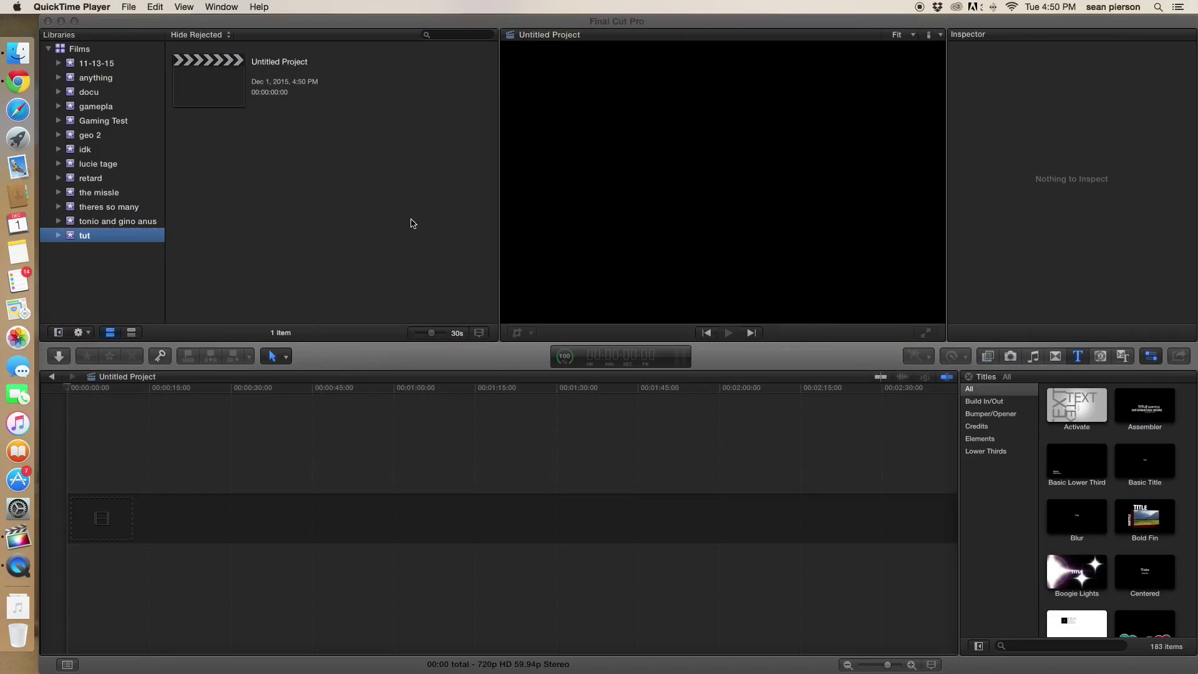
- Add clip 20151115_160026 from Finder to the timeline and set the project rate to 1080p HD 24p
left_click(18, 53)
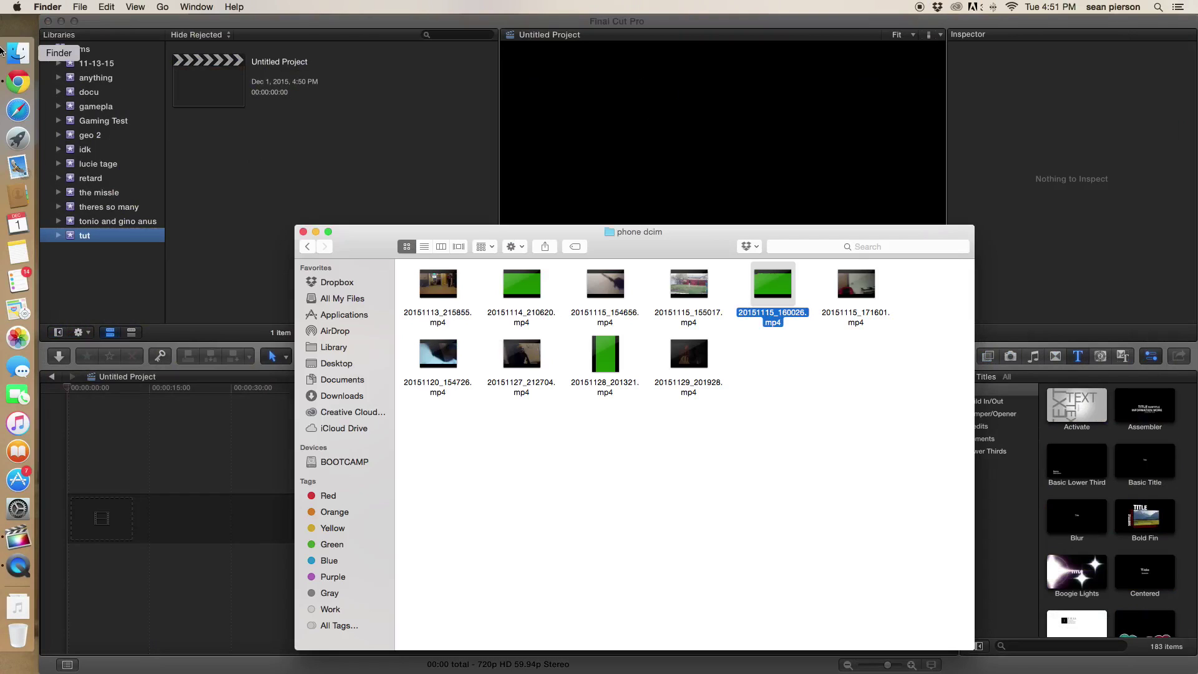
left_click_drag(675, 237, 753, 169)
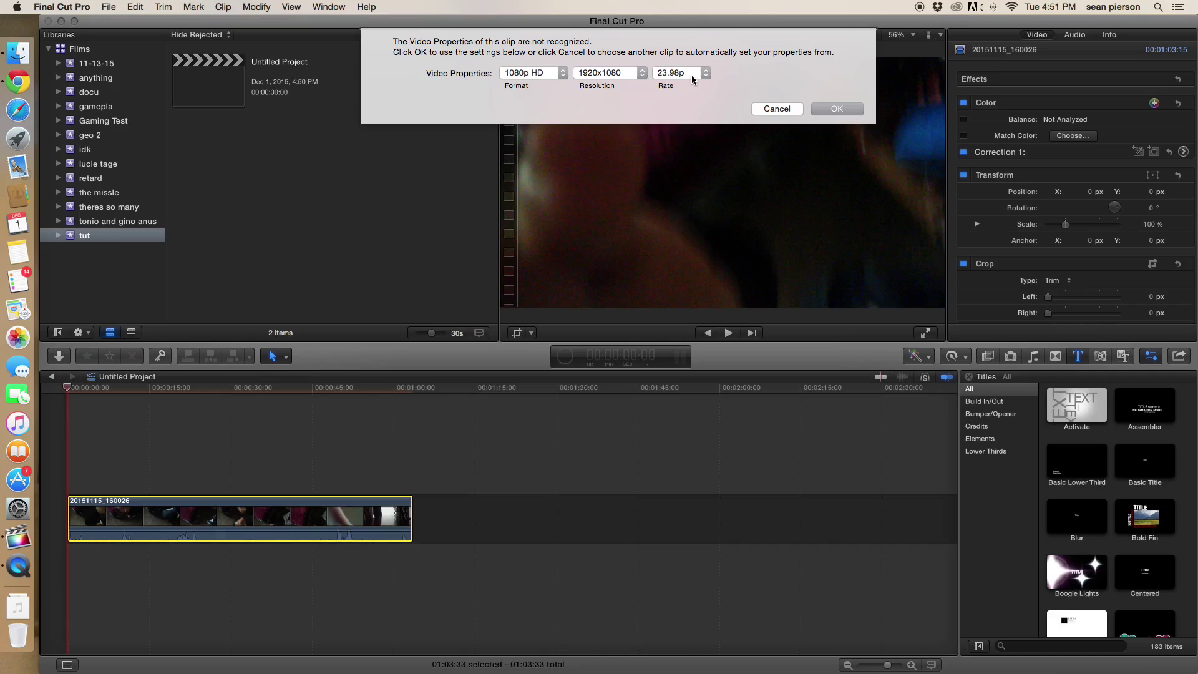
left_click(691, 75)
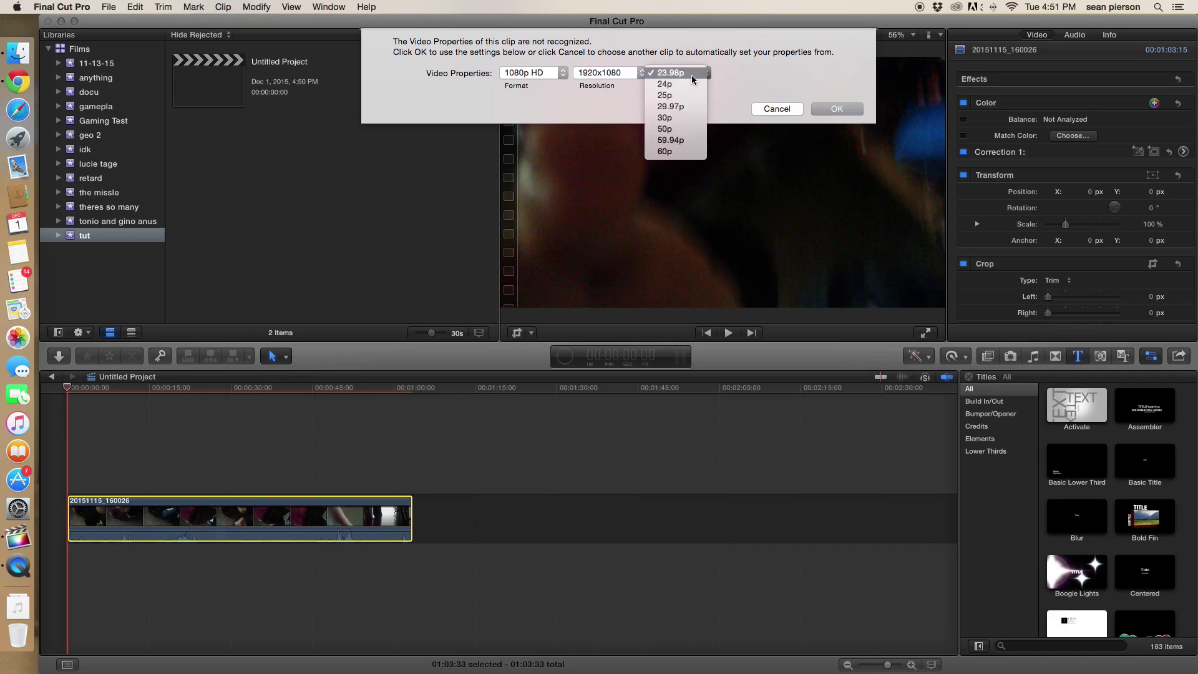
left_click(689, 85)
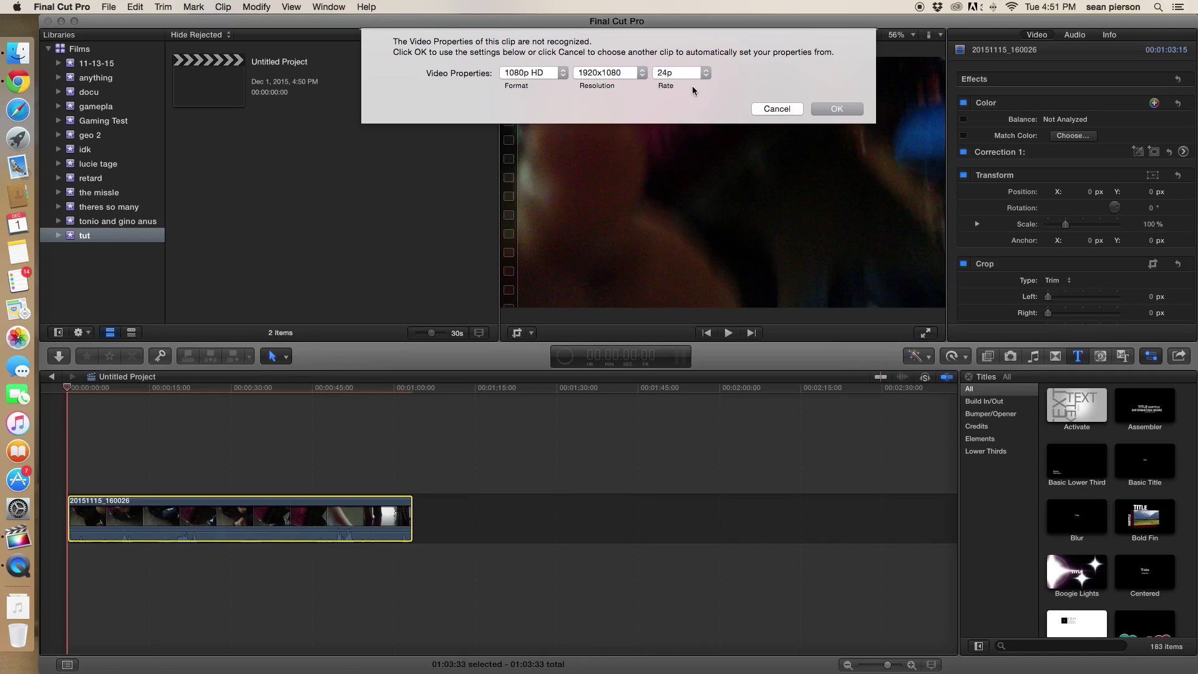
- Confirm the 24p video properties, then split the clip and delete its unwanted opening part
left_click(819, 108)
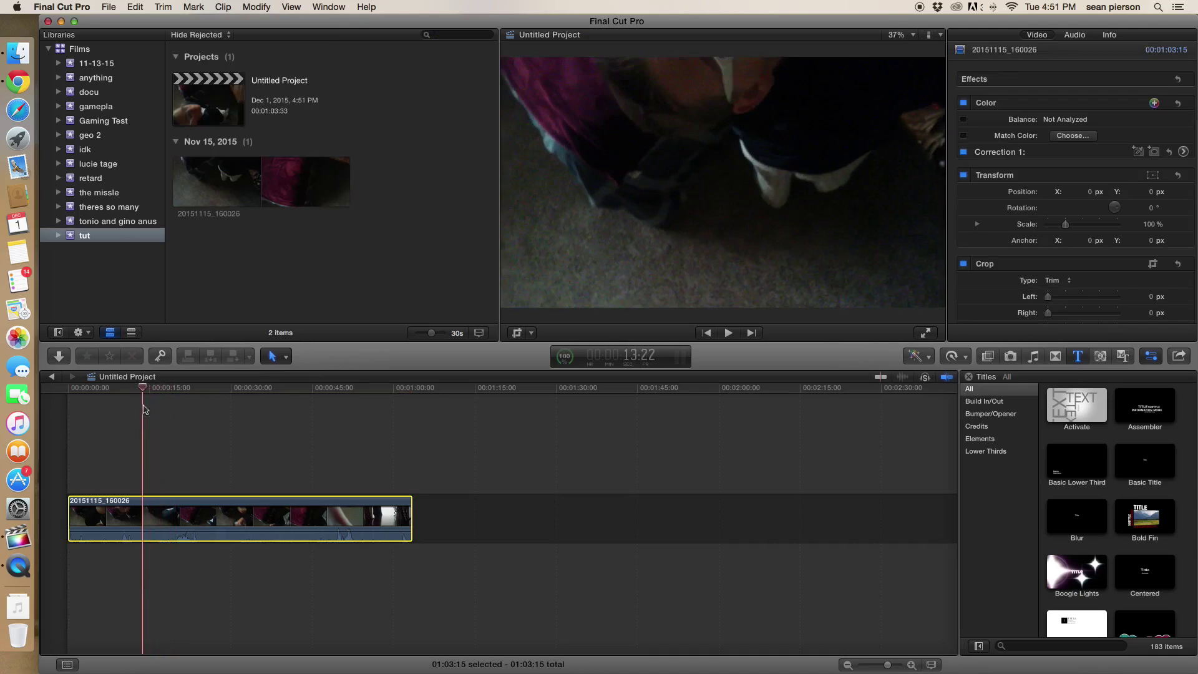
left_click(256, 390)
key("cmd+b")
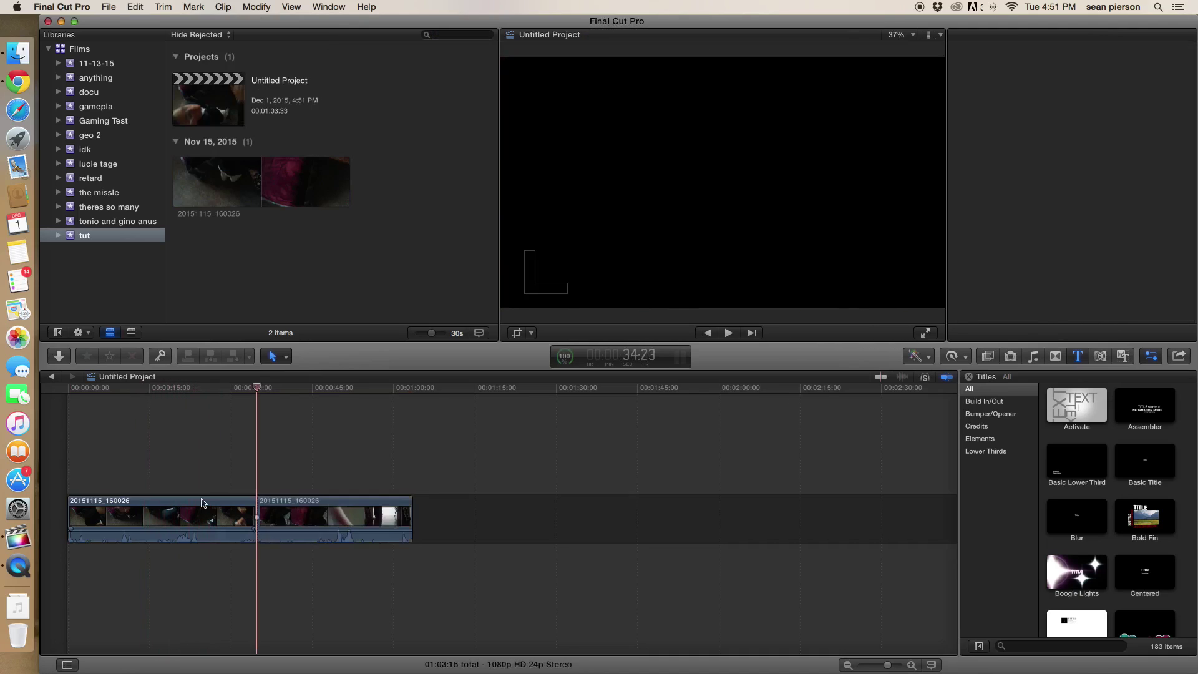
left_click(203, 502)
key("Delete")
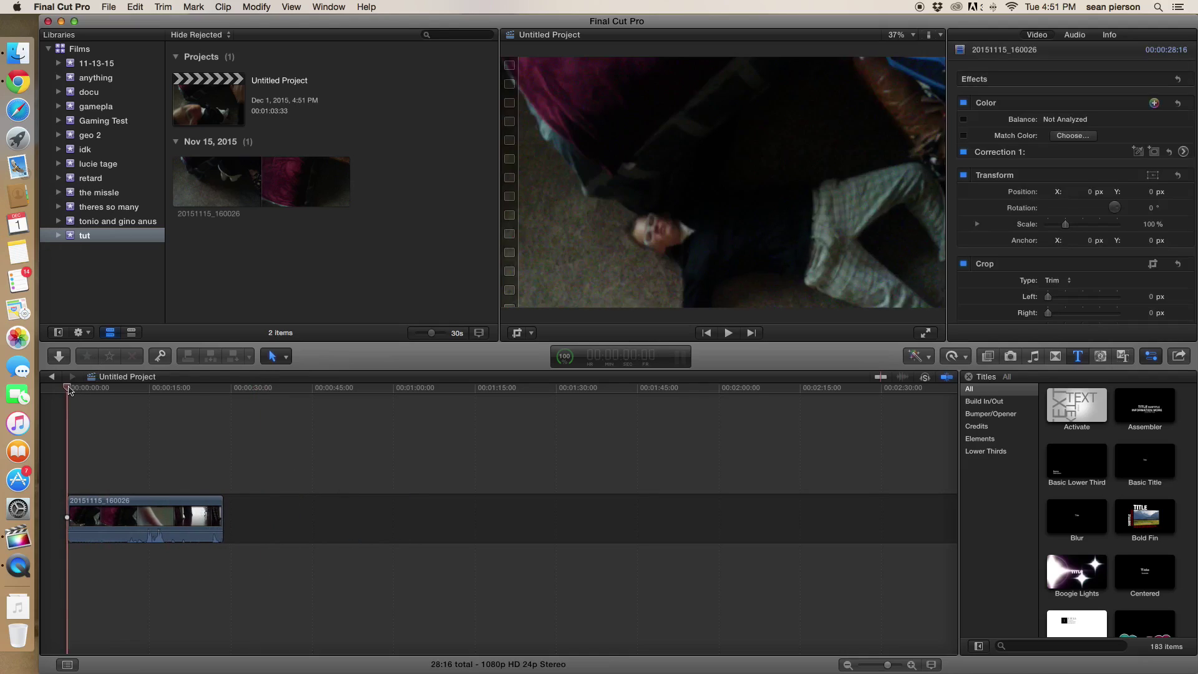
mouse_move(72, 391)
left_mouse_down()
mouse_move(144, 394)
mouse_move(133, 394)
left_mouse_up()
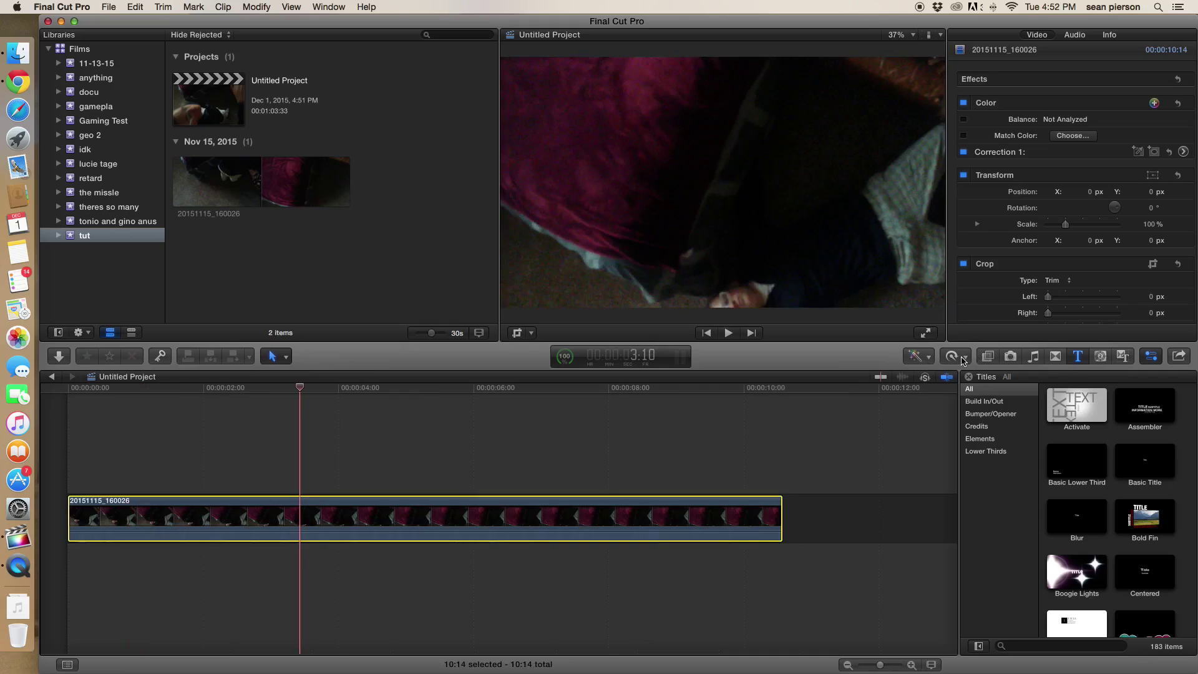
- Reverse the clip with Retime and play it back from the timeline start
left_click(963, 360)
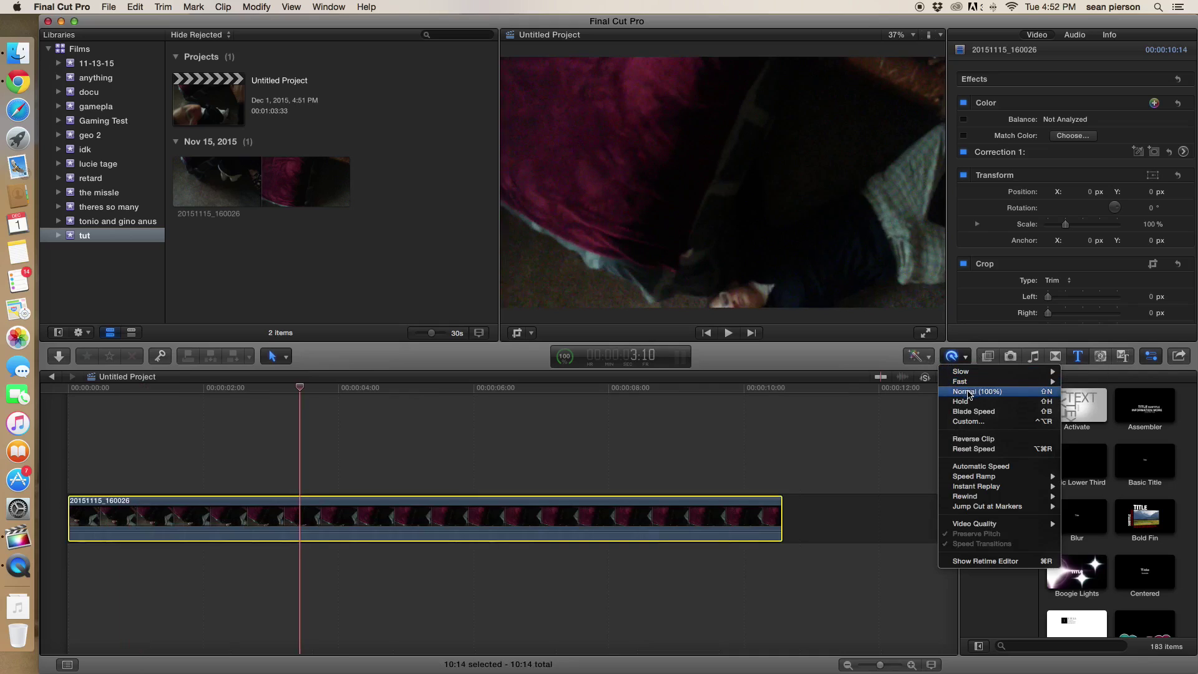
left_click(973, 438)
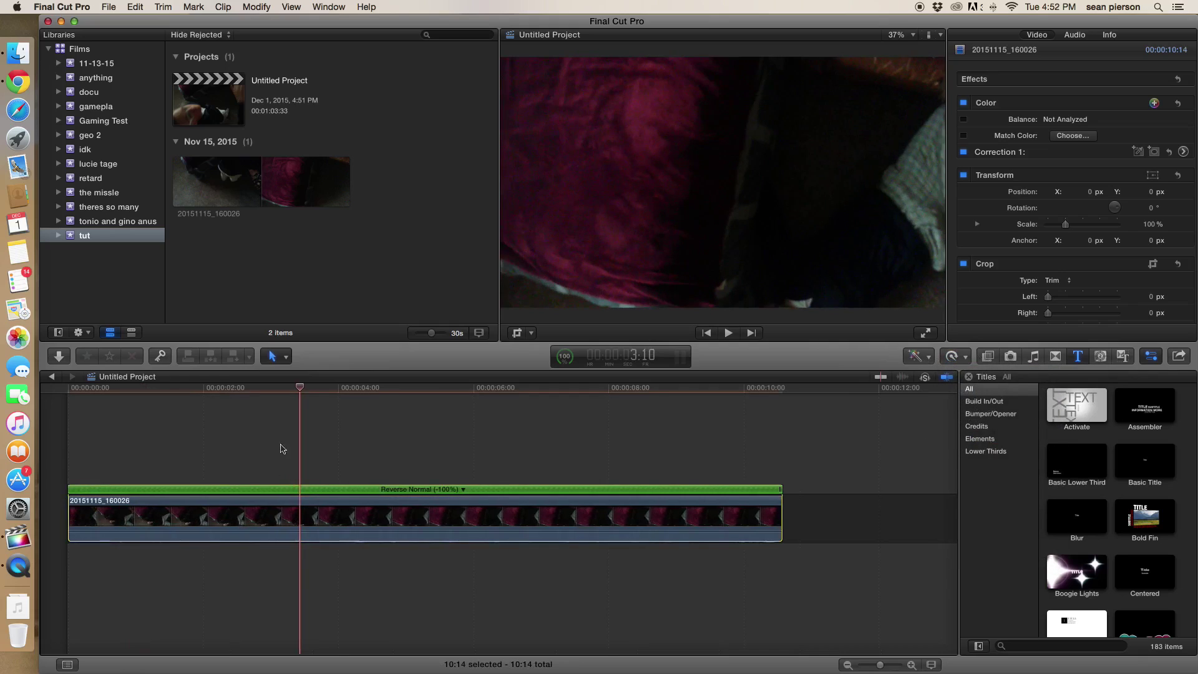
key("Home")
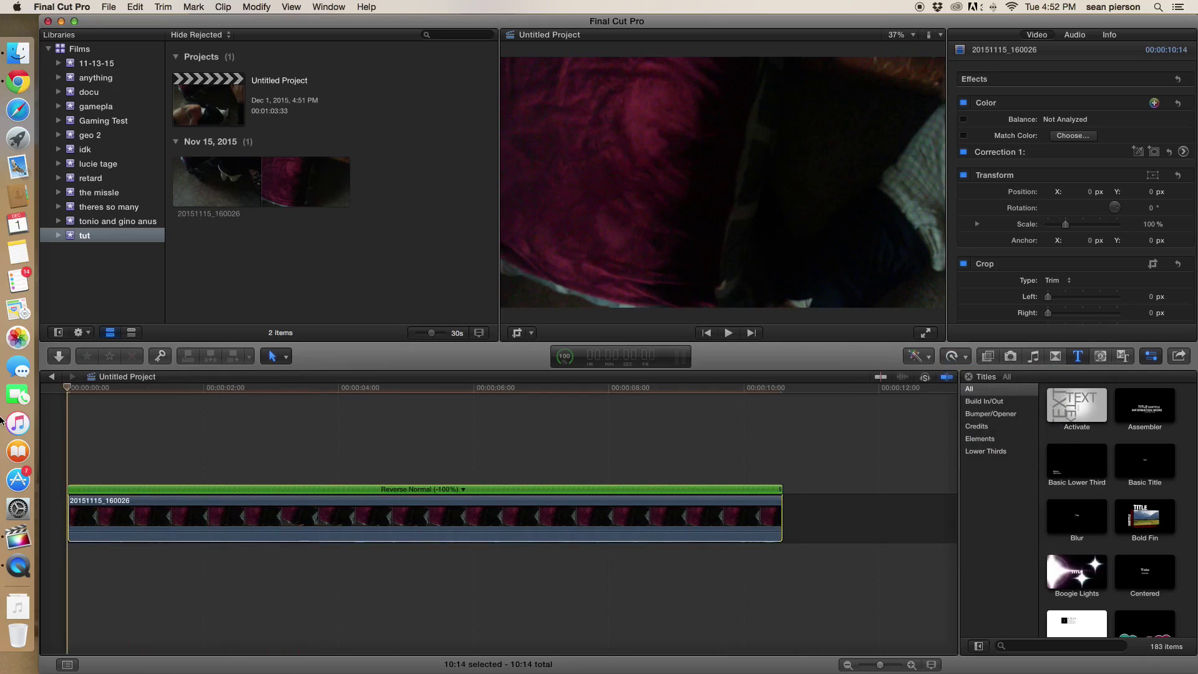
key("space")
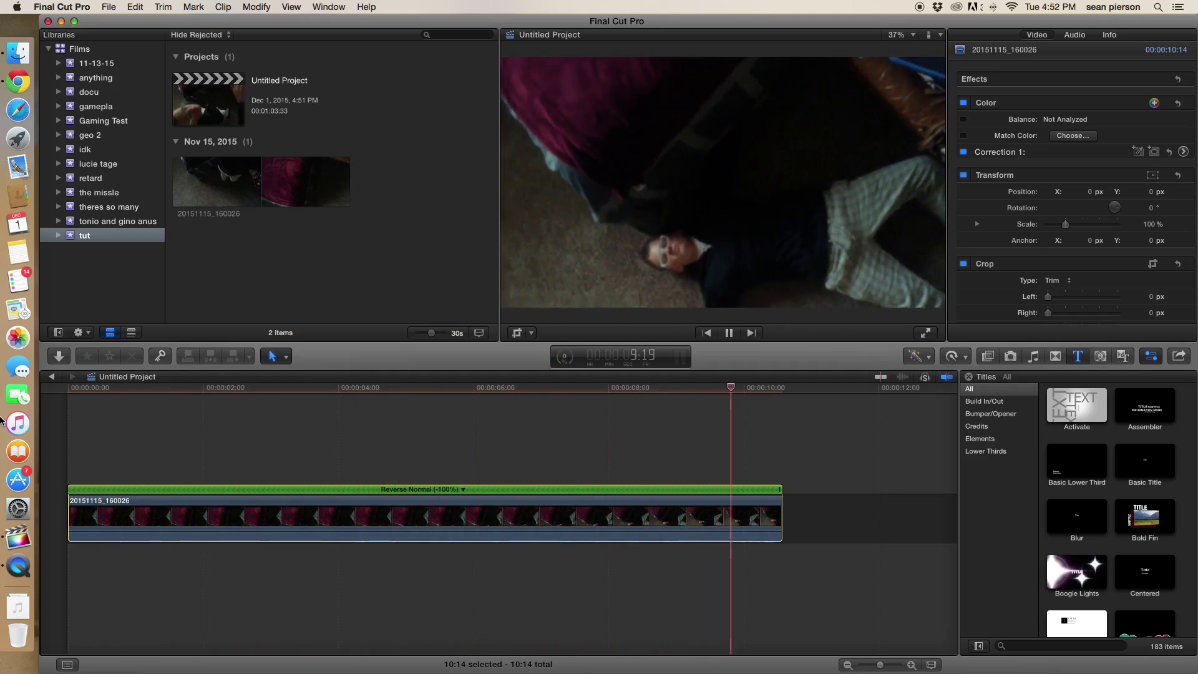
key("super+z")
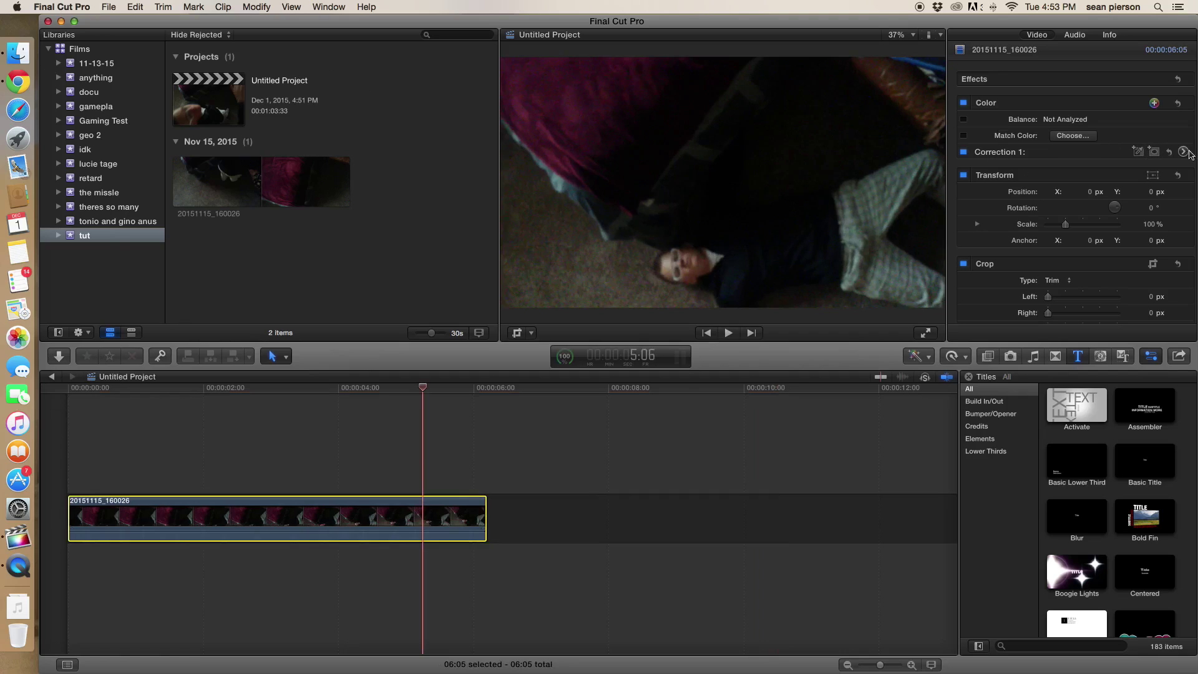
- Crop the clip by 115 px at top and bottom in the Video inspector
scroll(998, 187, "down", 5)
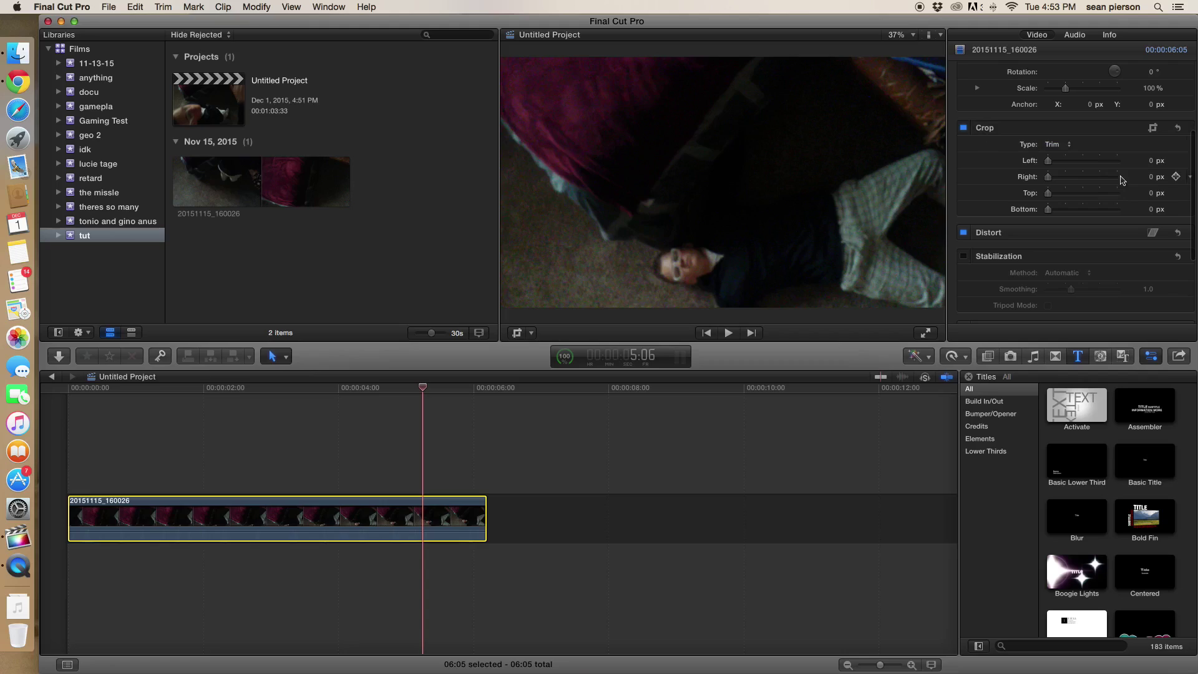
left_click(1155, 197)
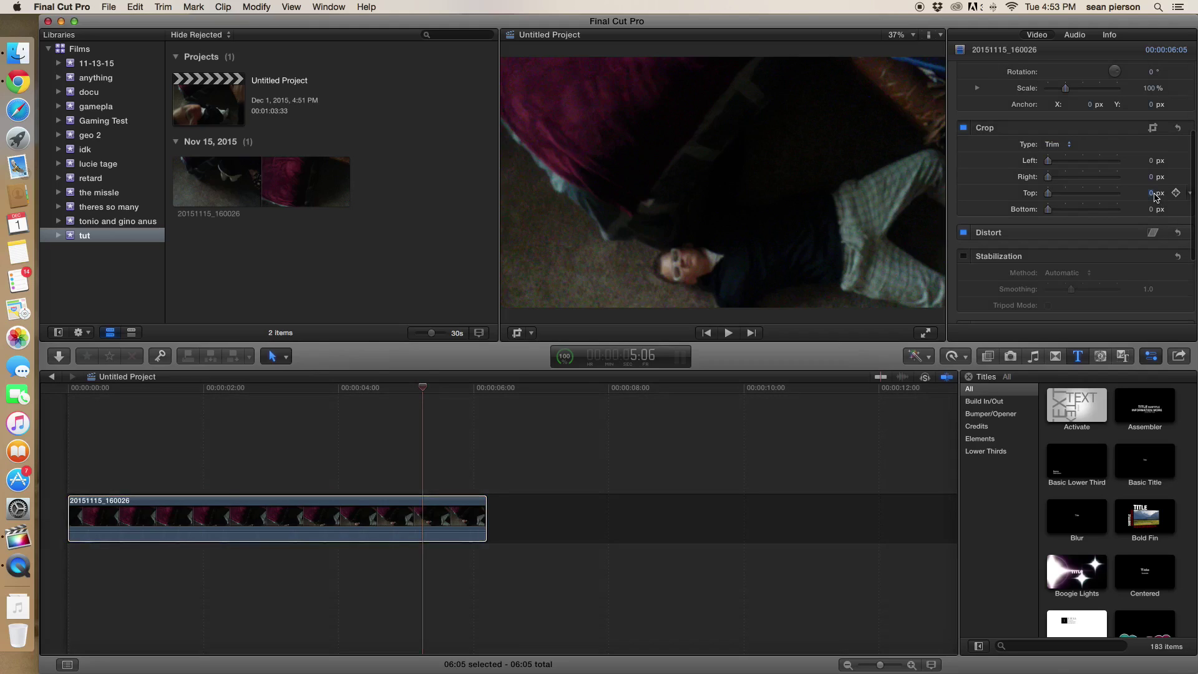
type("115")
key("Return")
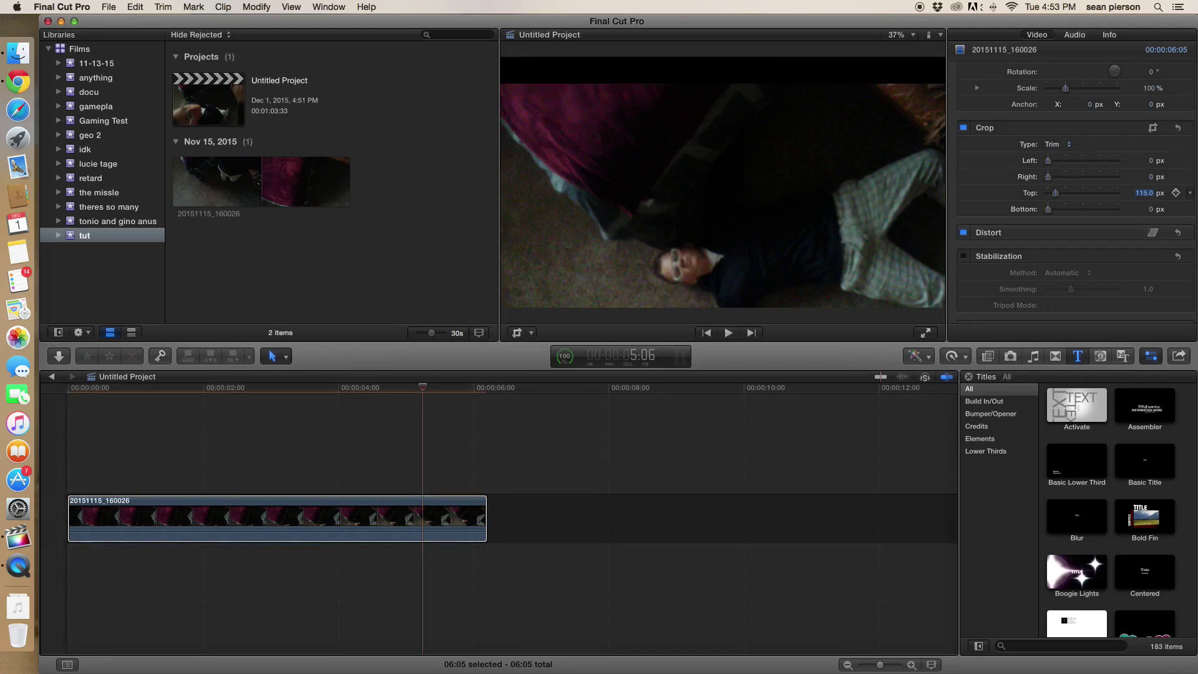
left_click(1152, 209)
type("115")
key("Return")
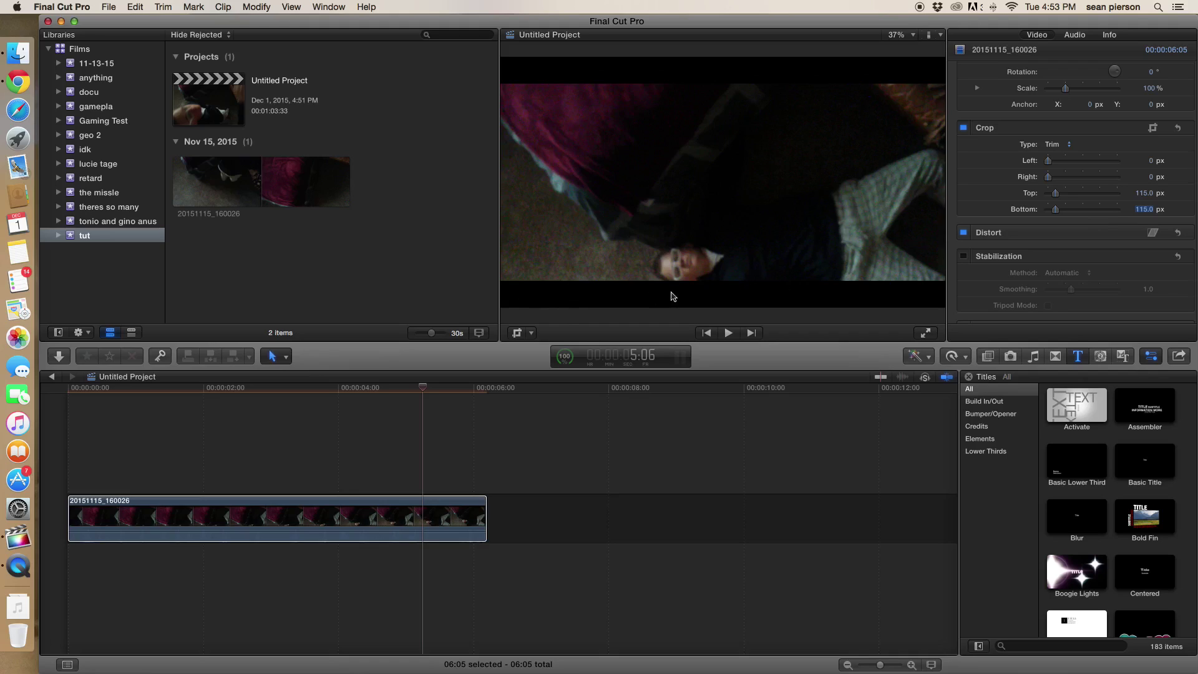
- Scrub the clip around 4:22 and 5:14 to preview the letterbox bars
mouse_move(422, 388)
left_mouse_down()
mouse_move(187, 388)
mouse_move(371, 387)
left_mouse_up()
left_click(401, 383)
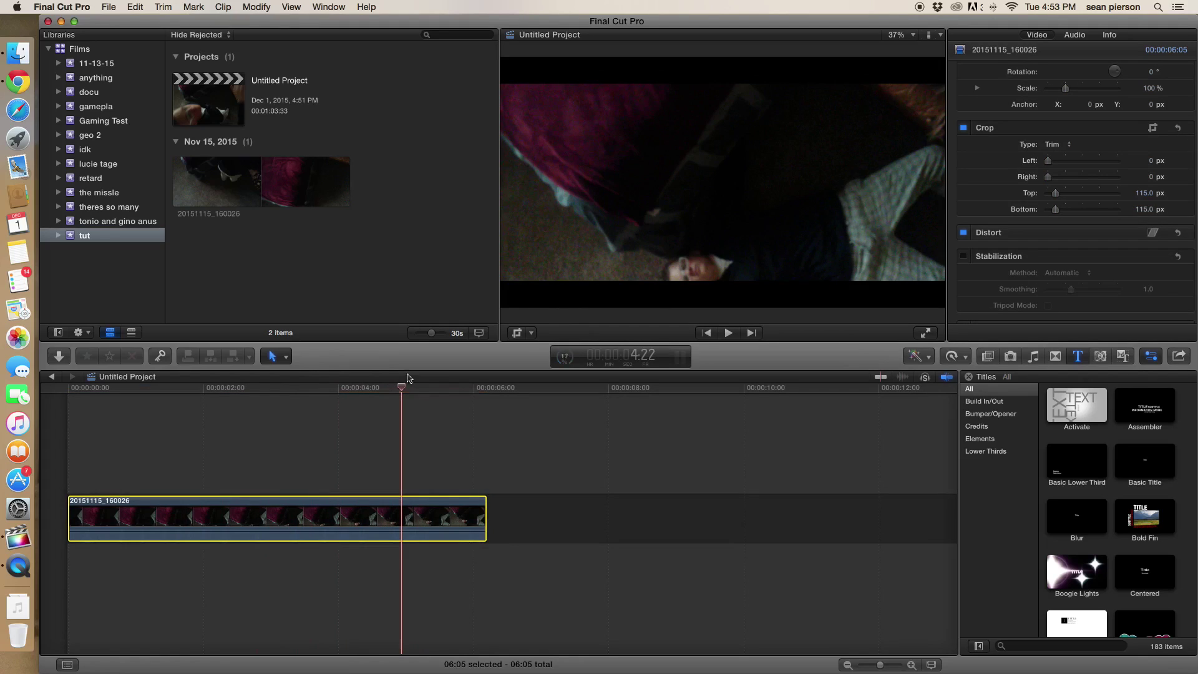
left_click(445, 464)
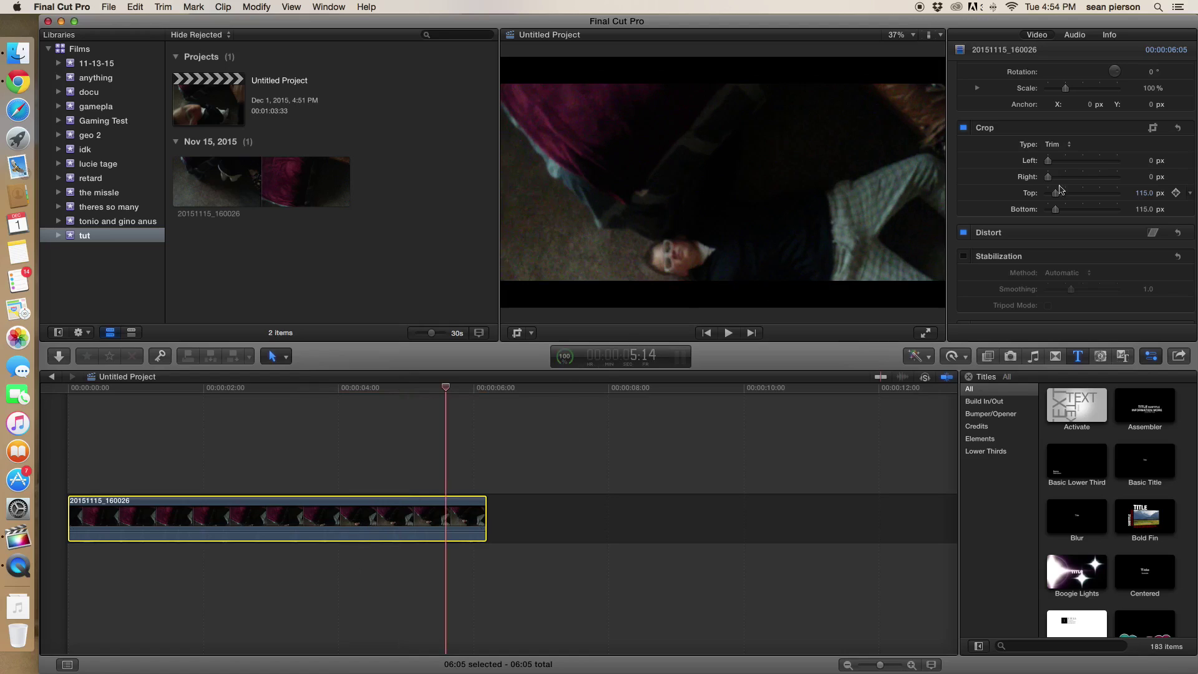
scroll(1121, 146, "up", 2)
scroll(1121, 146, "up", 3)
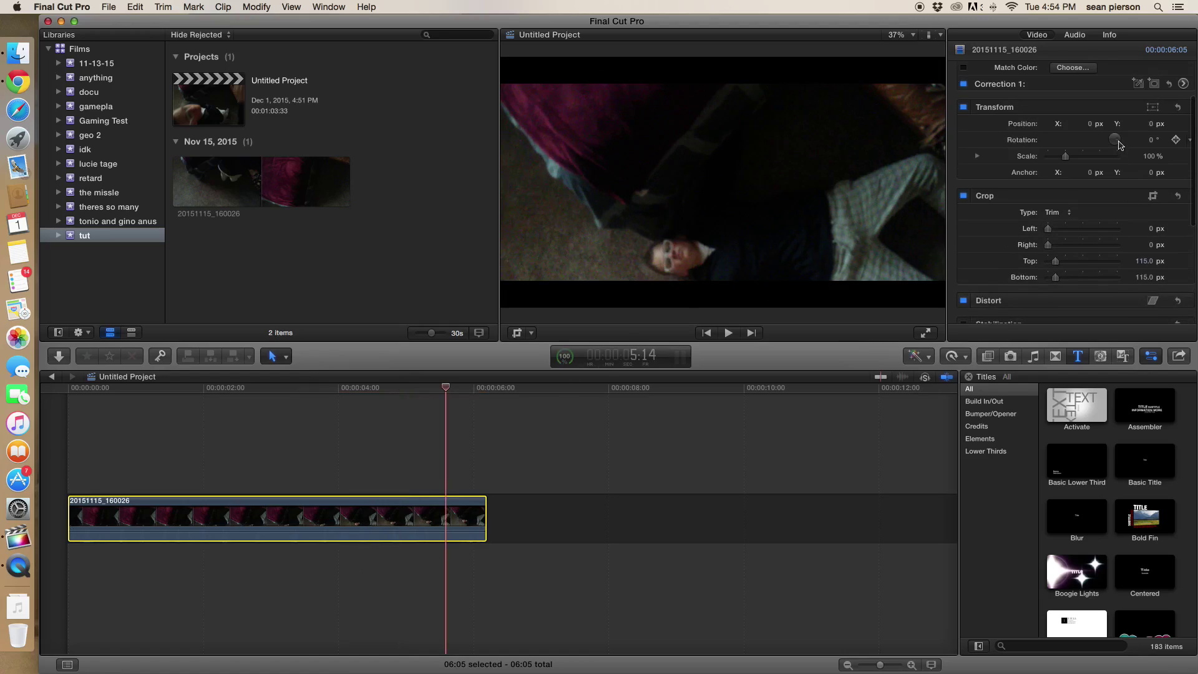
- Open the Correction 1 colour board, view Saturation, preview near 4:21, then return to Color
left_click(1183, 83)
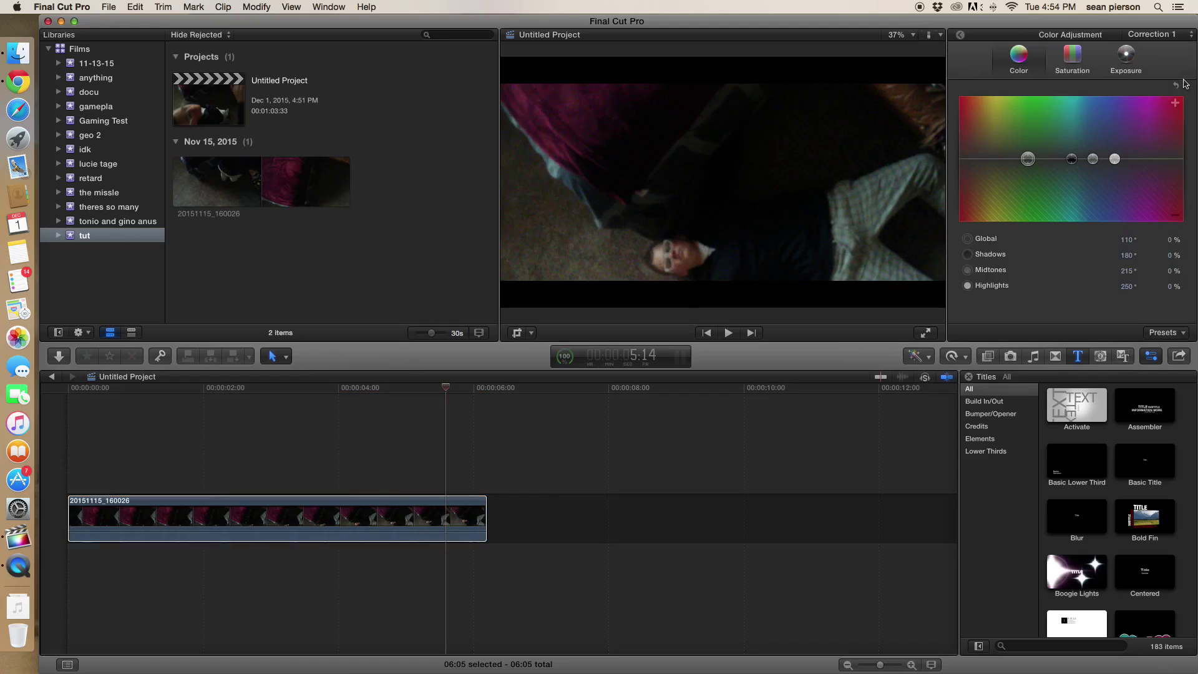
left_click(1084, 61)
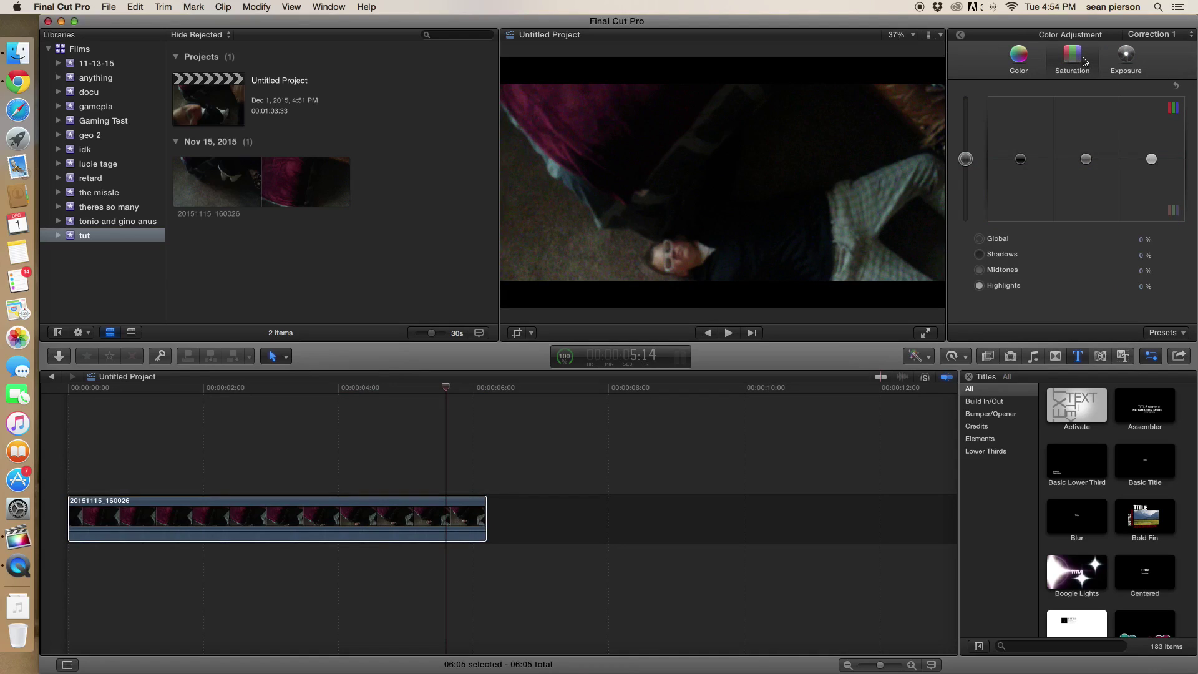
left_click_drag(440, 385, 398, 387)
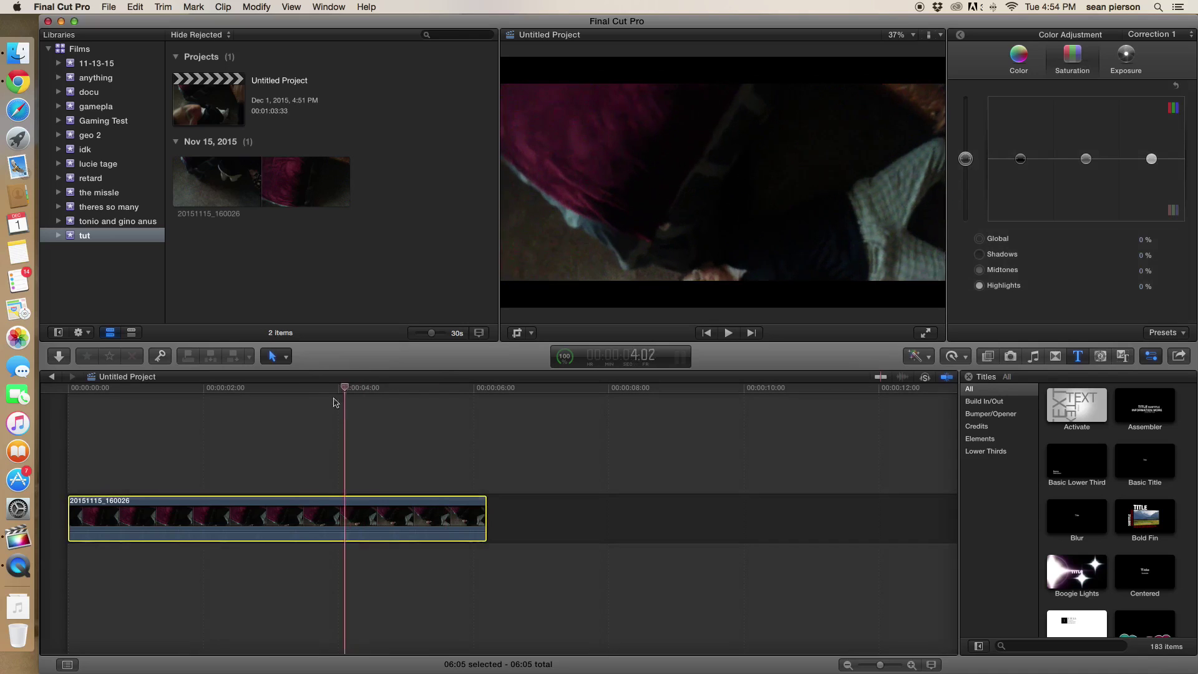
key("space")
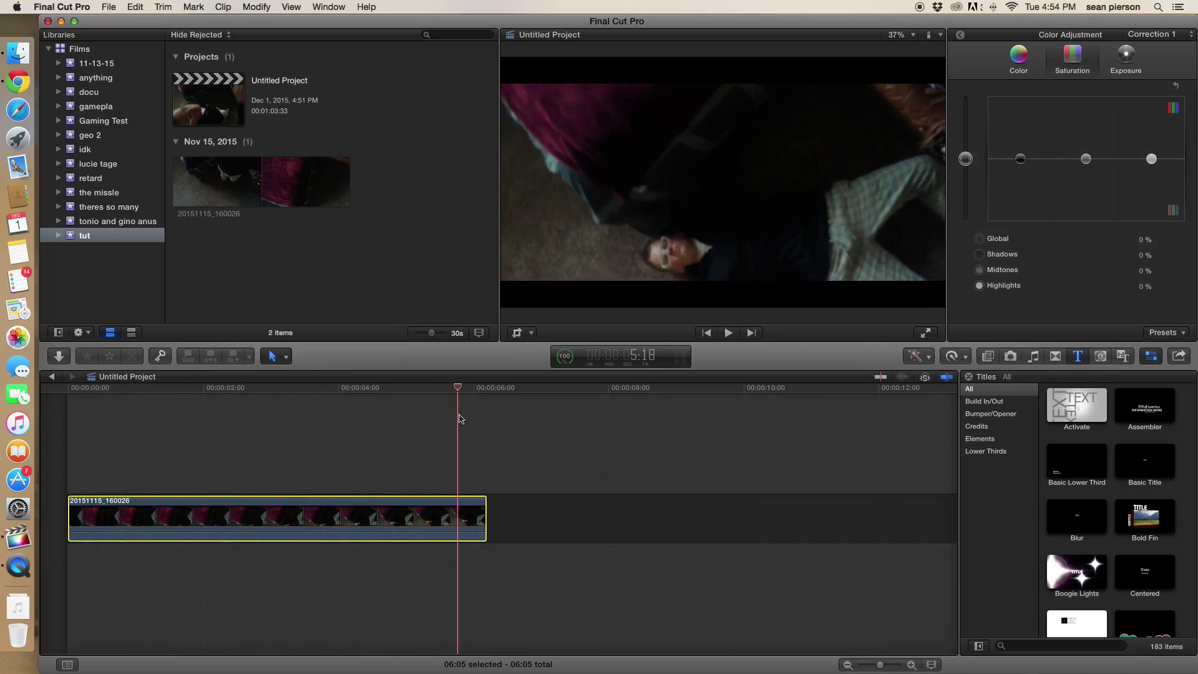
key("space")
left_click(1020, 59)
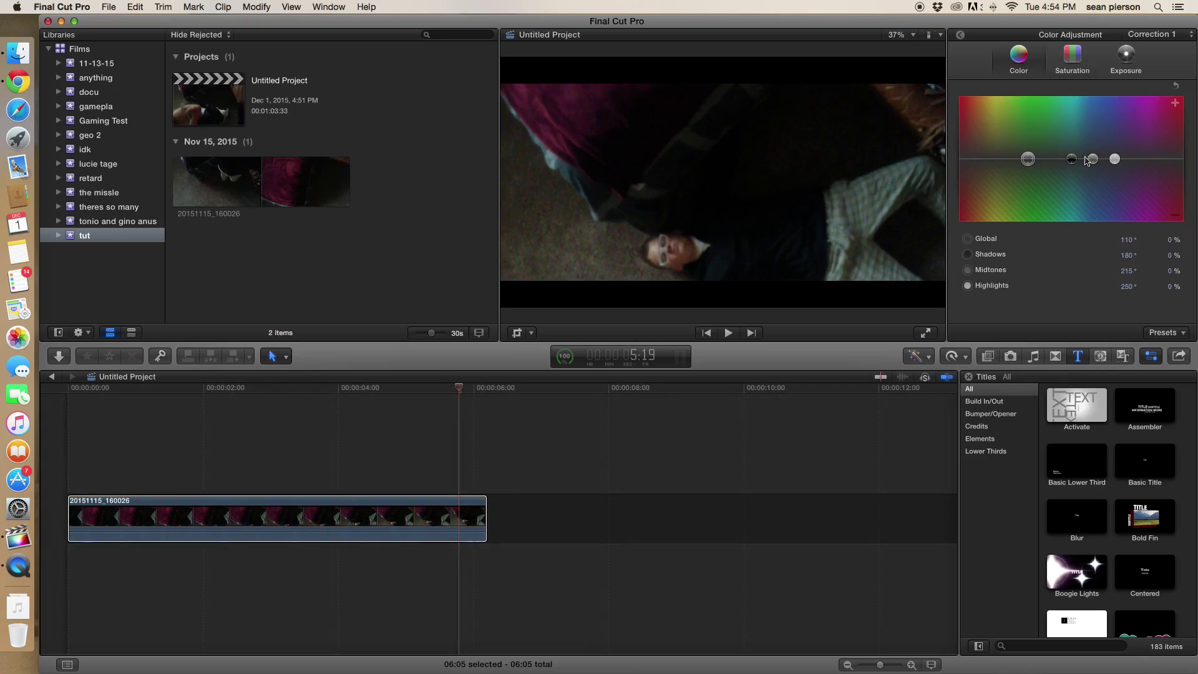
- Place the Beautiful Orchestral Music mp3 from Downloads beneath the clip and play the edit
left_click(18, 53)
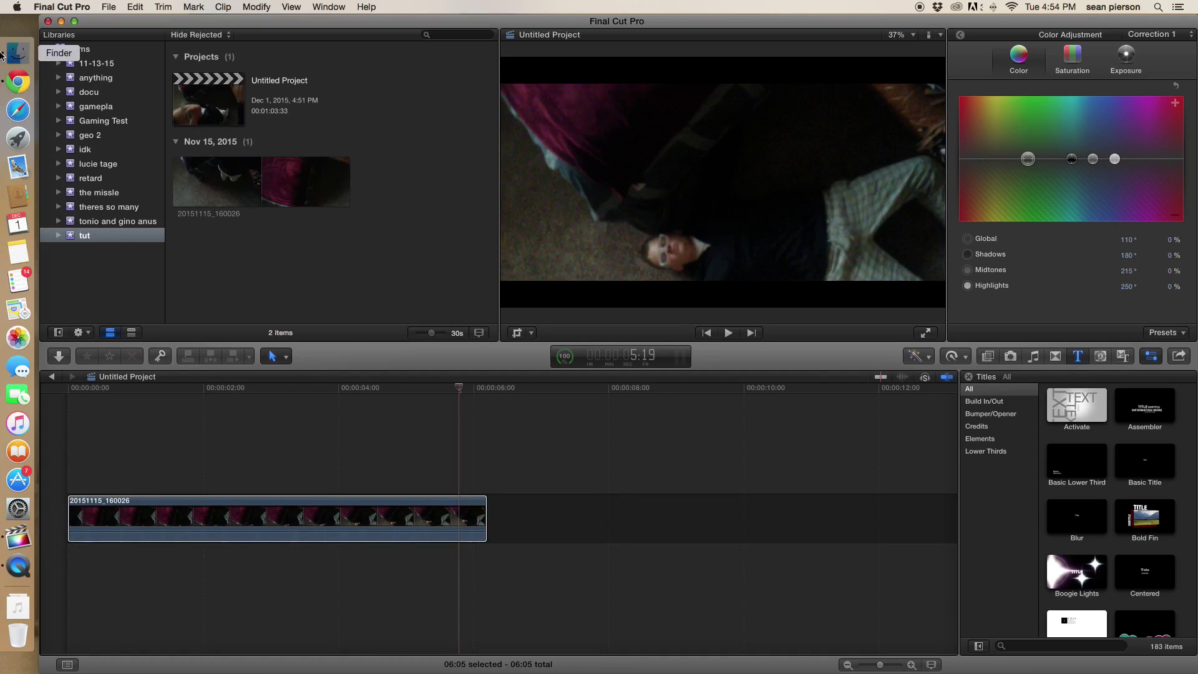
left_click(443, 331)
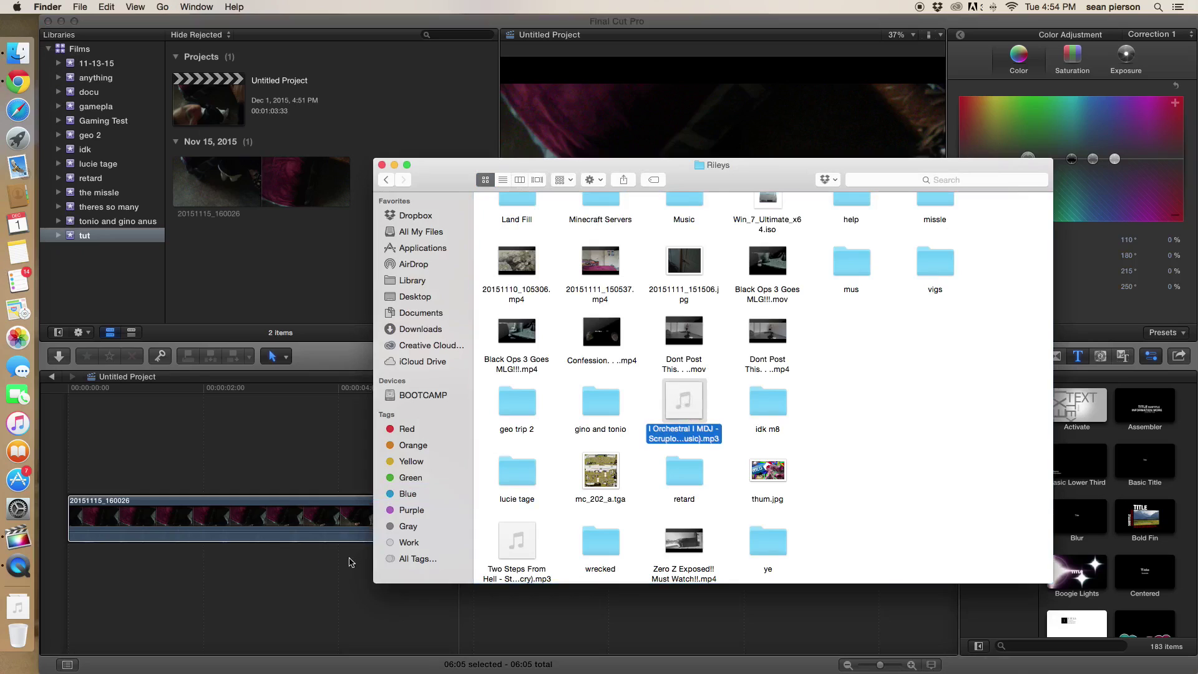
left_click_drag(688, 414, 200, 561)
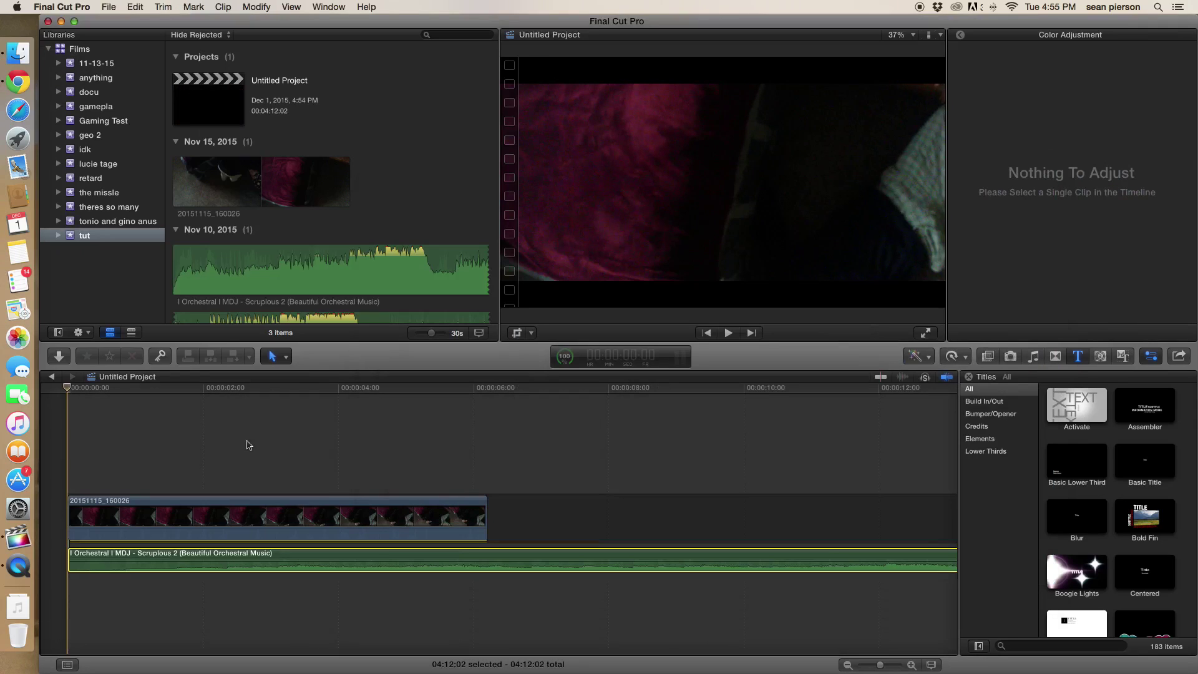
key("XF86AudioRaiseVolume")
key("XF86AudioRaiseVolume")
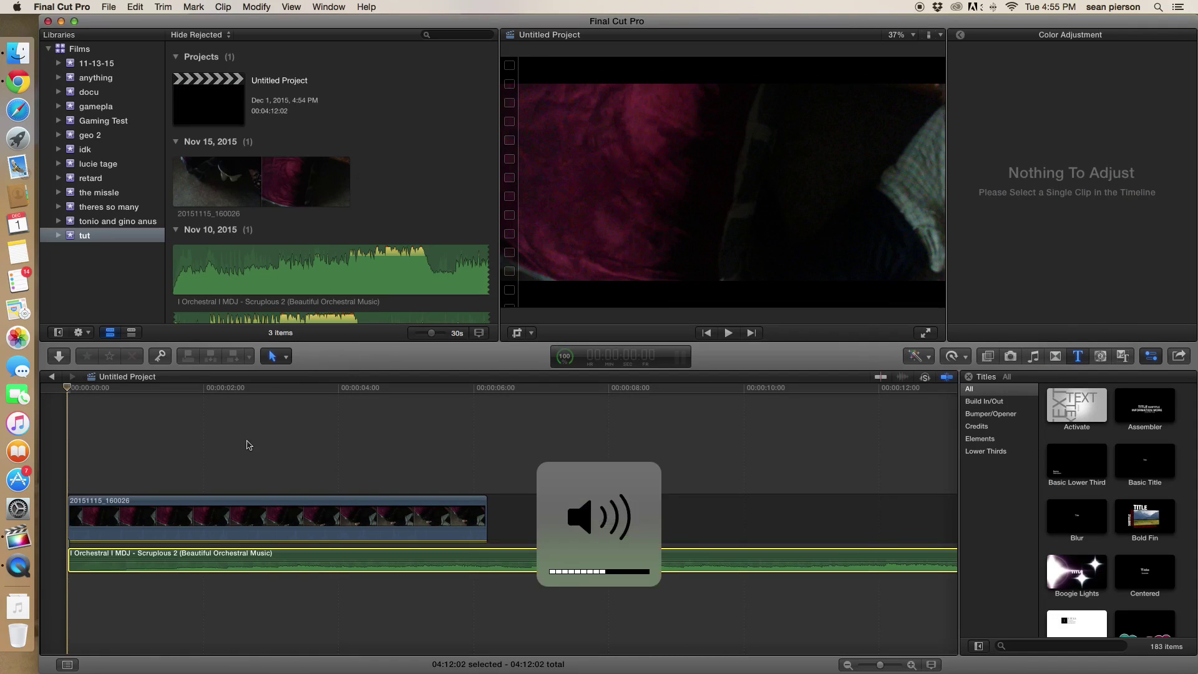
key("XF86AudioRaiseVolume")
key("space")
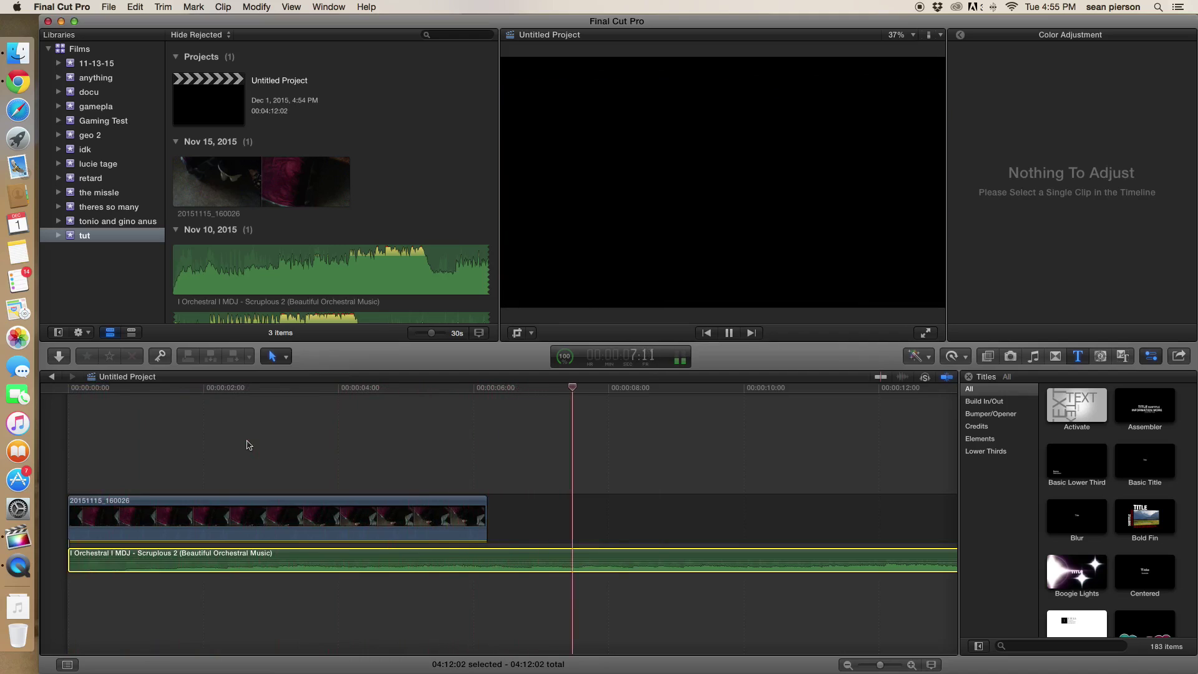
- Select the phone clip and slightly lower its midtone and shadow exposure
key("space")
left_click(431, 518)
left_click_drag(1084, 160, 1154, 154)
left_click_drag(1025, 161, 1025, 161)
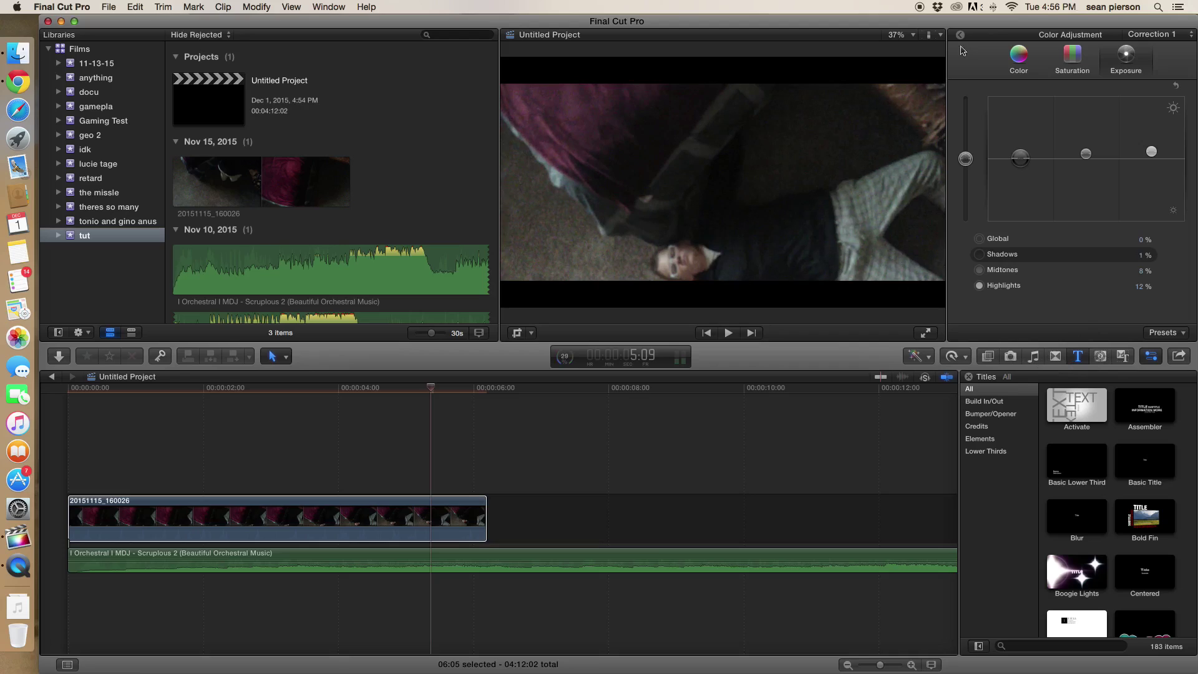
- Tint the midtones toward blue and push the highlights toward magenta
left_click(1012, 58)
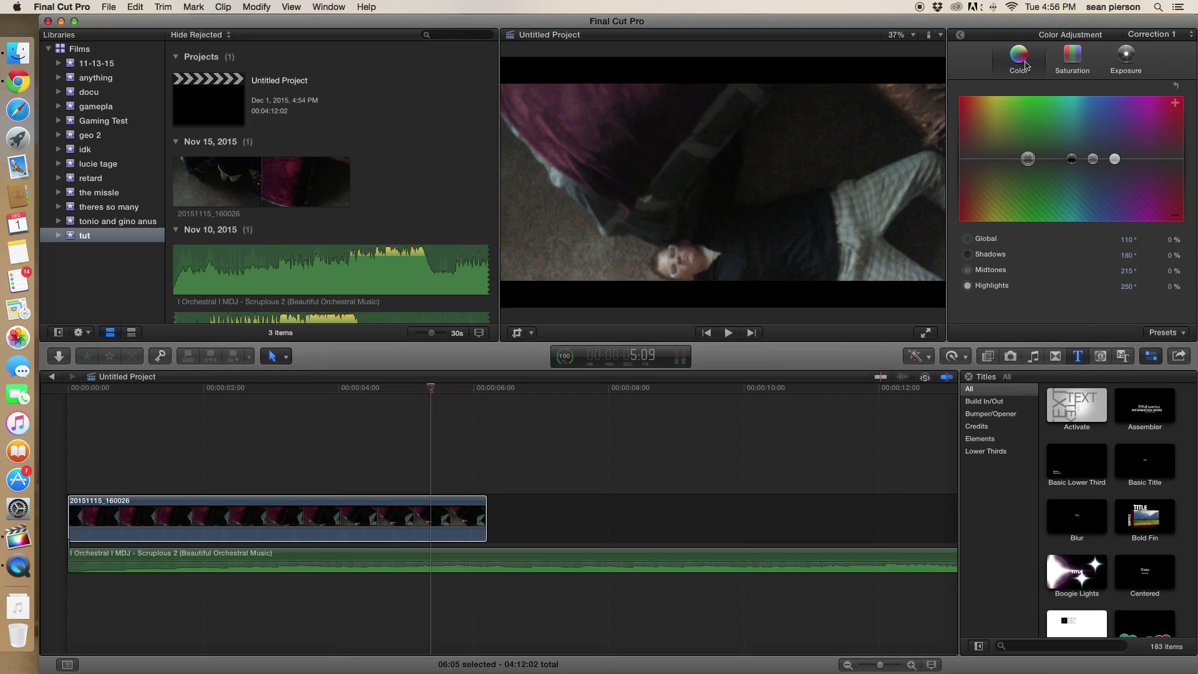
mouse_move(1073, 160)
left_mouse_down()
mouse_move(1087, 138)
mouse_move(1091, 164)
left_mouse_up()
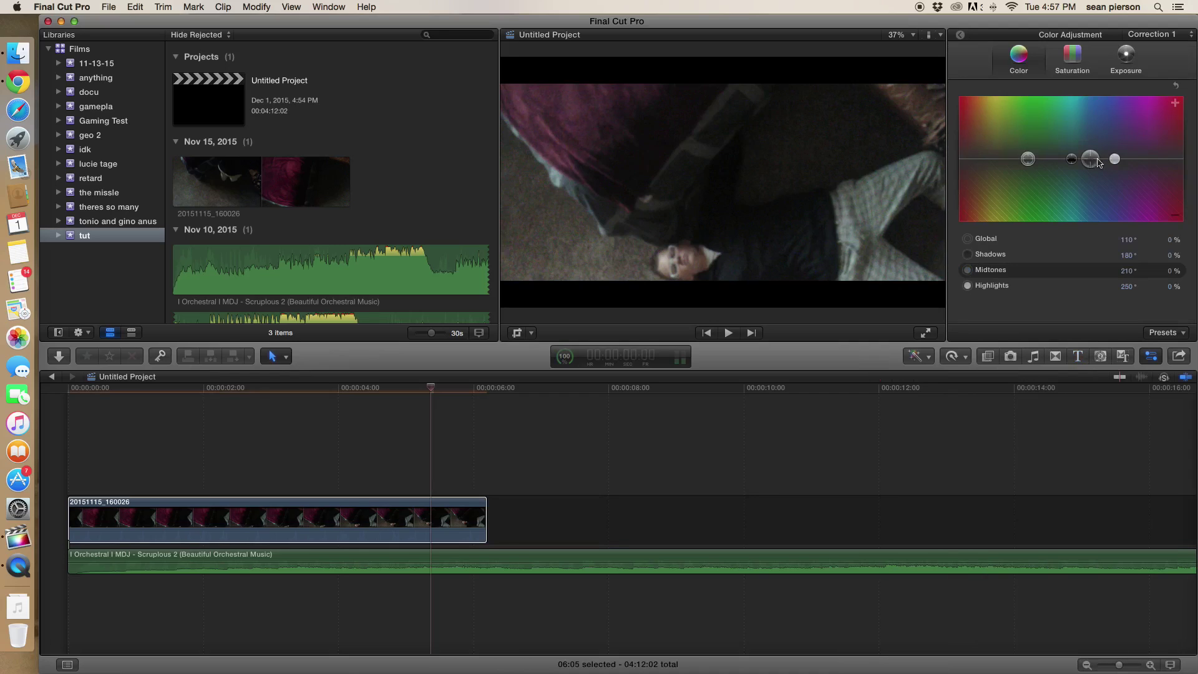
mouse_move(1115, 159)
left_mouse_down()
mouse_move(1083, 124)
mouse_move(954, 96)
mouse_move(1064, 98)
mouse_move(1001, 97)
mouse_move(1108, 159)
left_mouse_up()
mouse_move(1090, 160)
left_mouse_down()
mouse_move(1088, 139)
mouse_move(1085, 160)
mouse_move(1015, 164)
left_mouse_up()
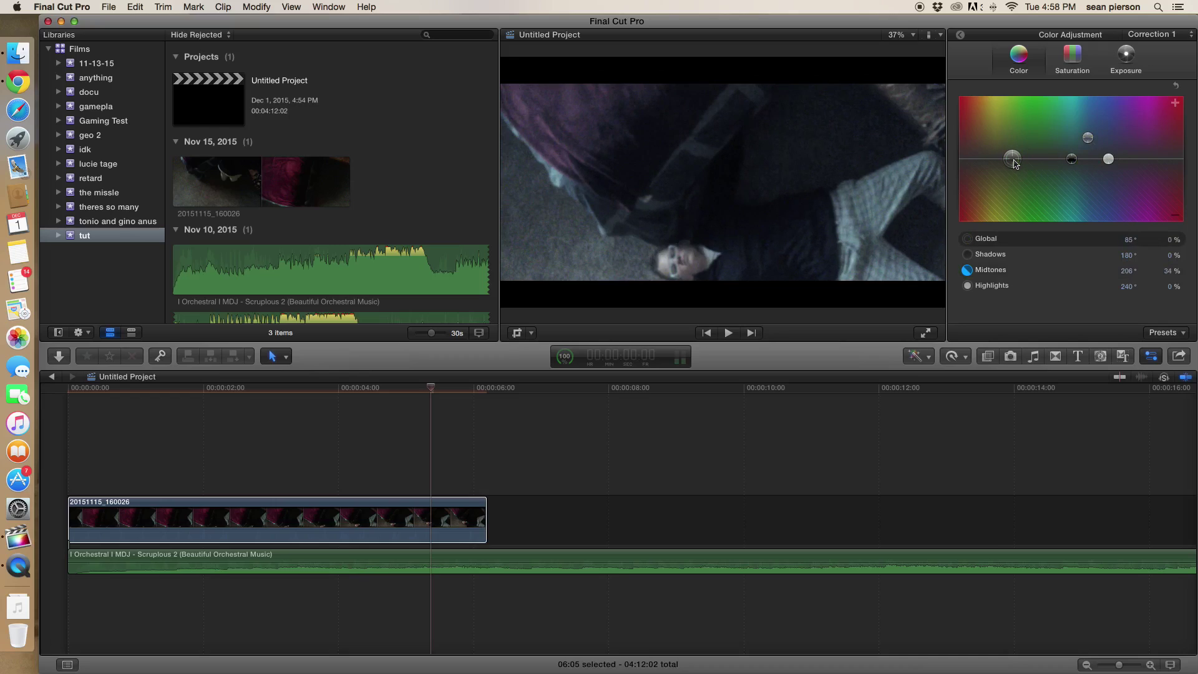
left_click(1108, 160)
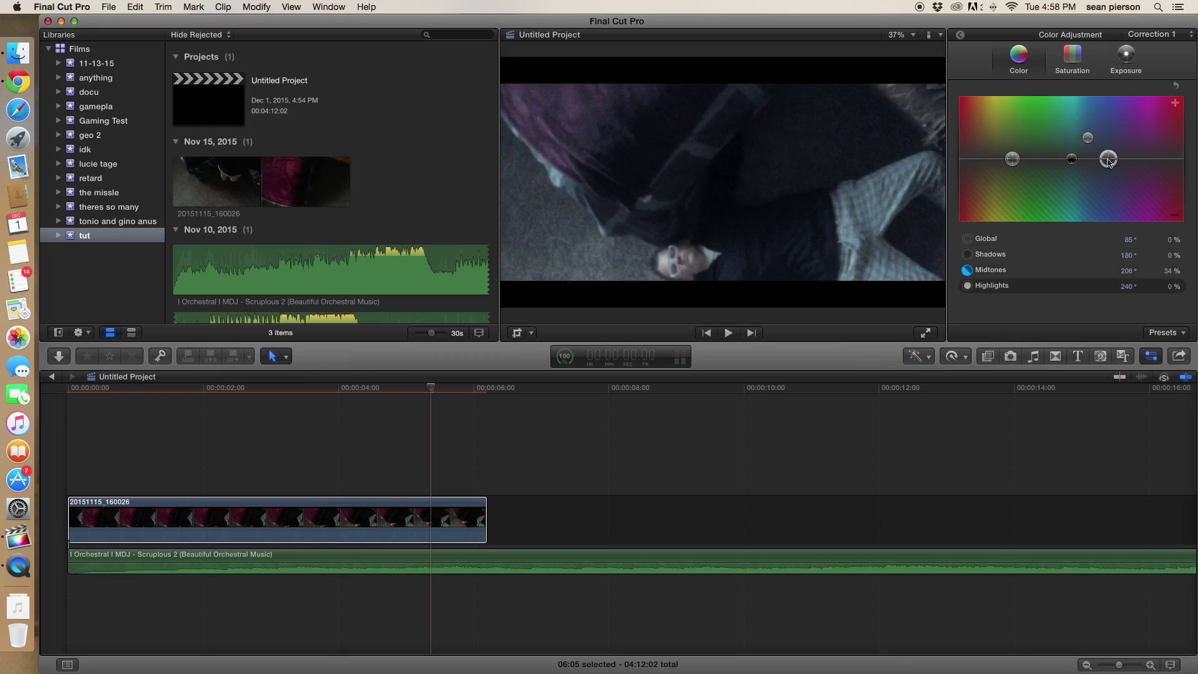
left_click_drag(1108, 159, 1161, 149)
- Lower global saturation to -46% and scrub the clip to preview the grade
left_click(1072, 56)
left_click_drag(965, 158, 969, 191)
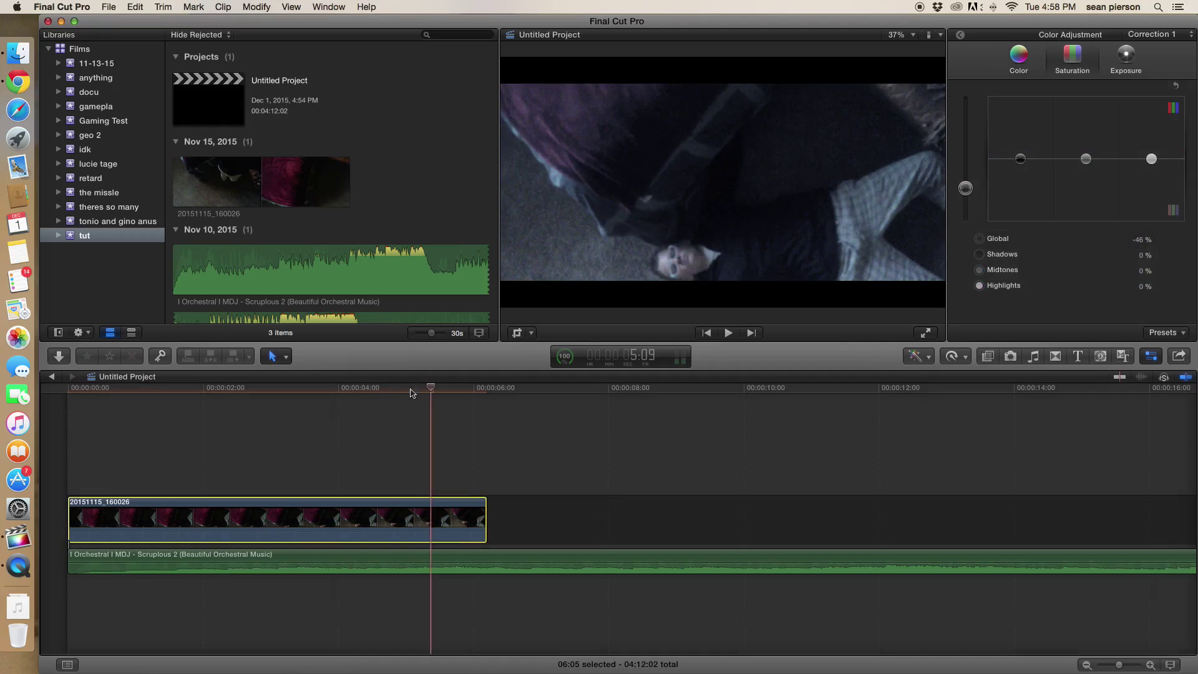
mouse_move(435, 394)
left_mouse_down()
mouse_move(373, 392)
mouse_move(459, 406)
mouse_move(394, 417)
mouse_move(460, 415)
left_mouse_up()
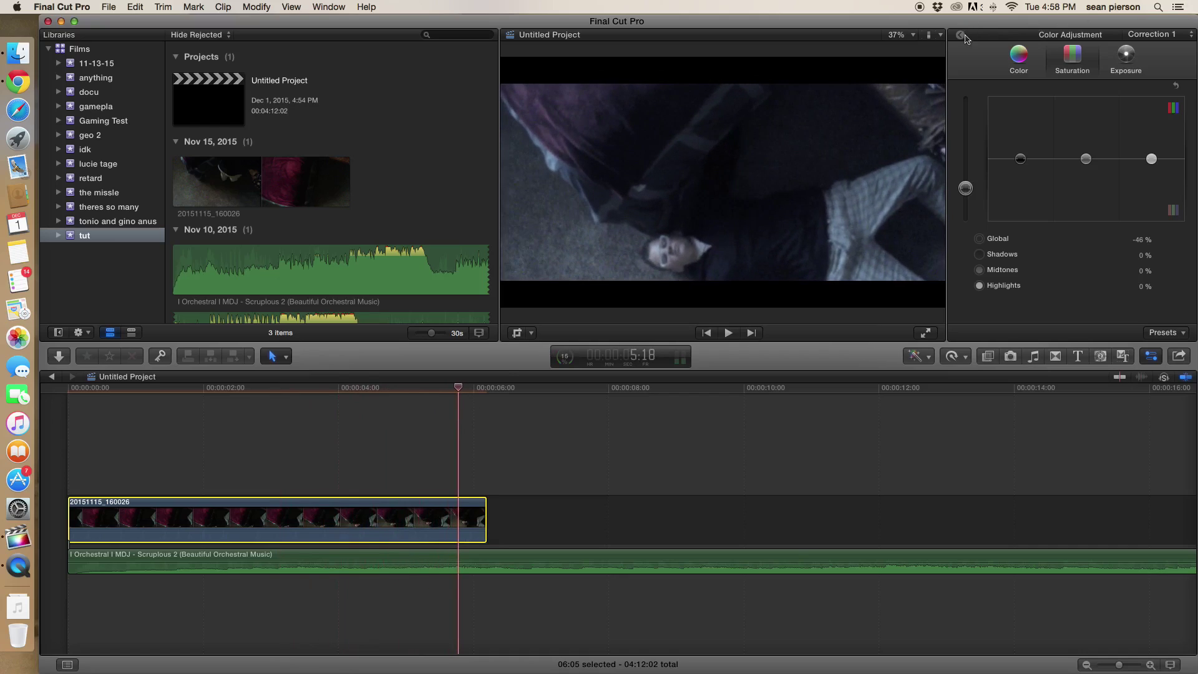
- Close colour correction, open the Titles browser, and play the edit from the start
left_click(964, 40)
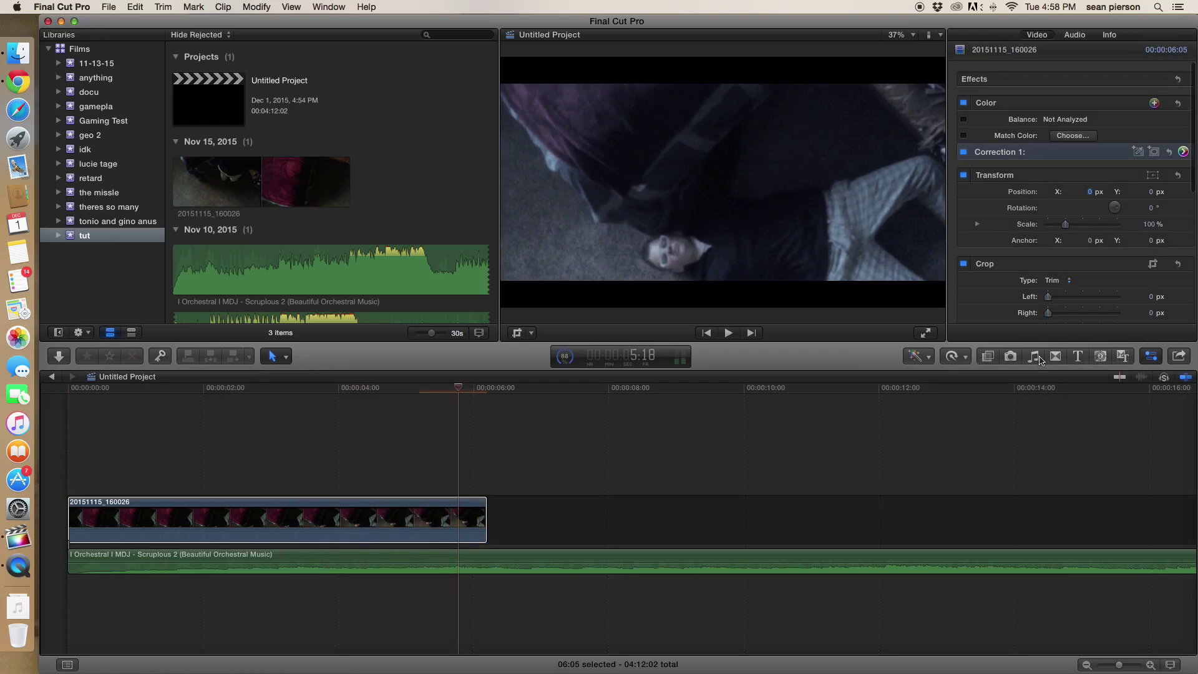
left_click(1077, 355)
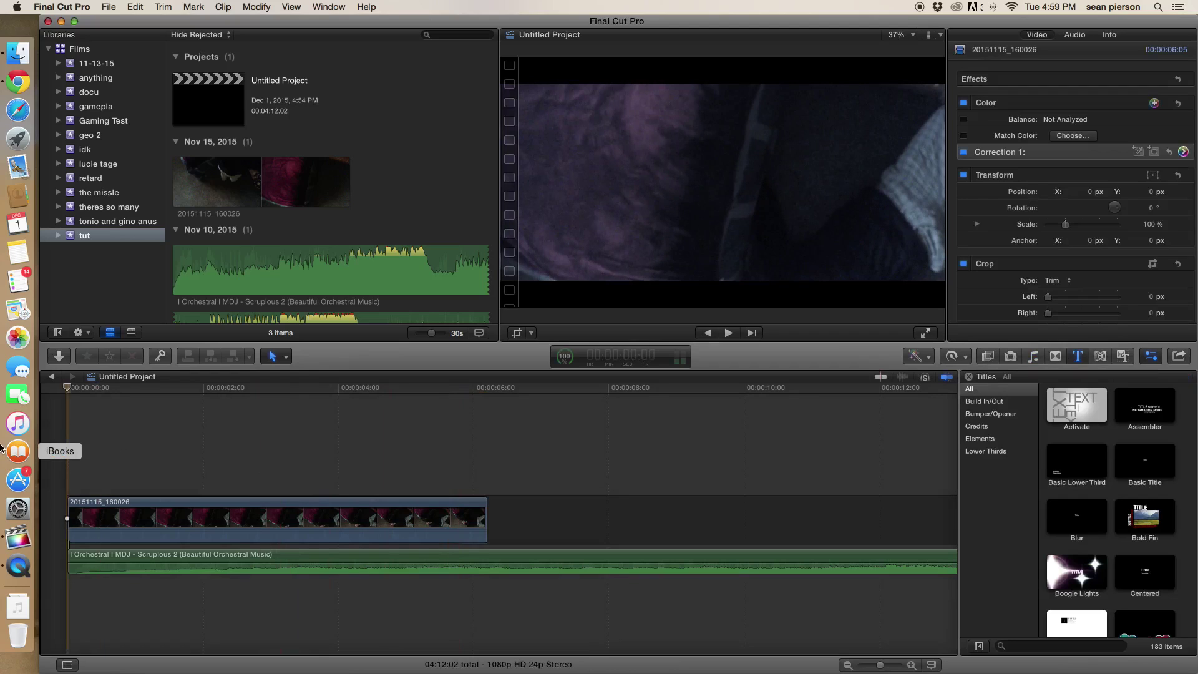
left_click(427, 388)
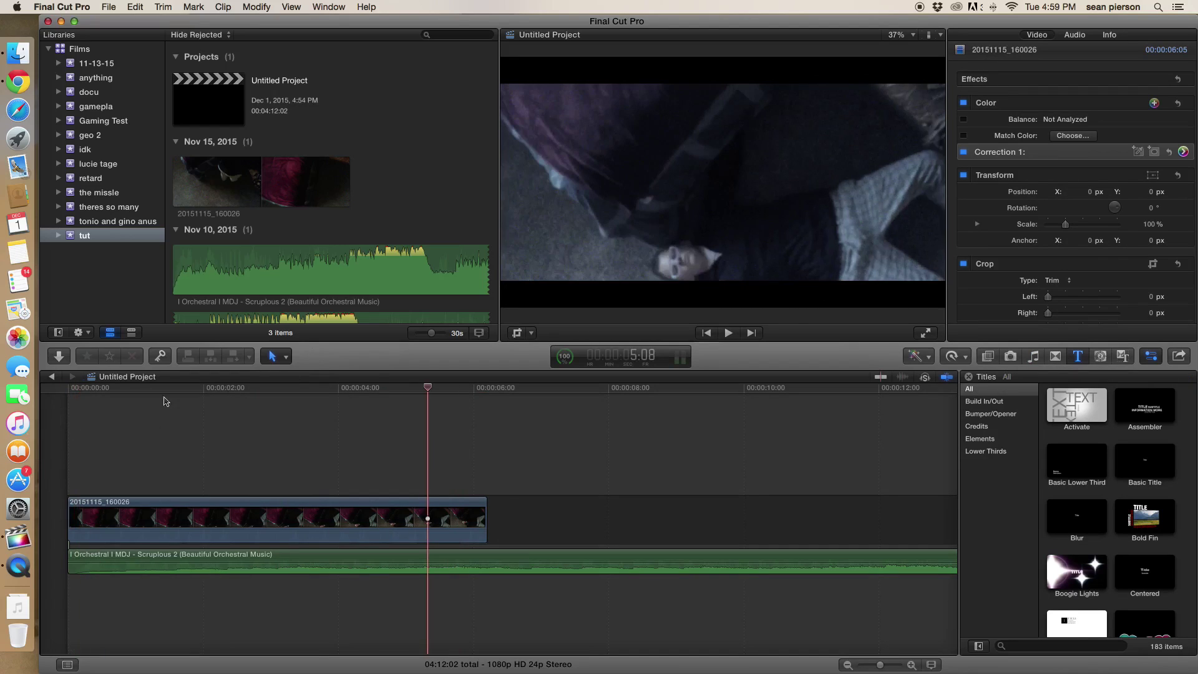
left_click_drag(427, 388, 183, 388)
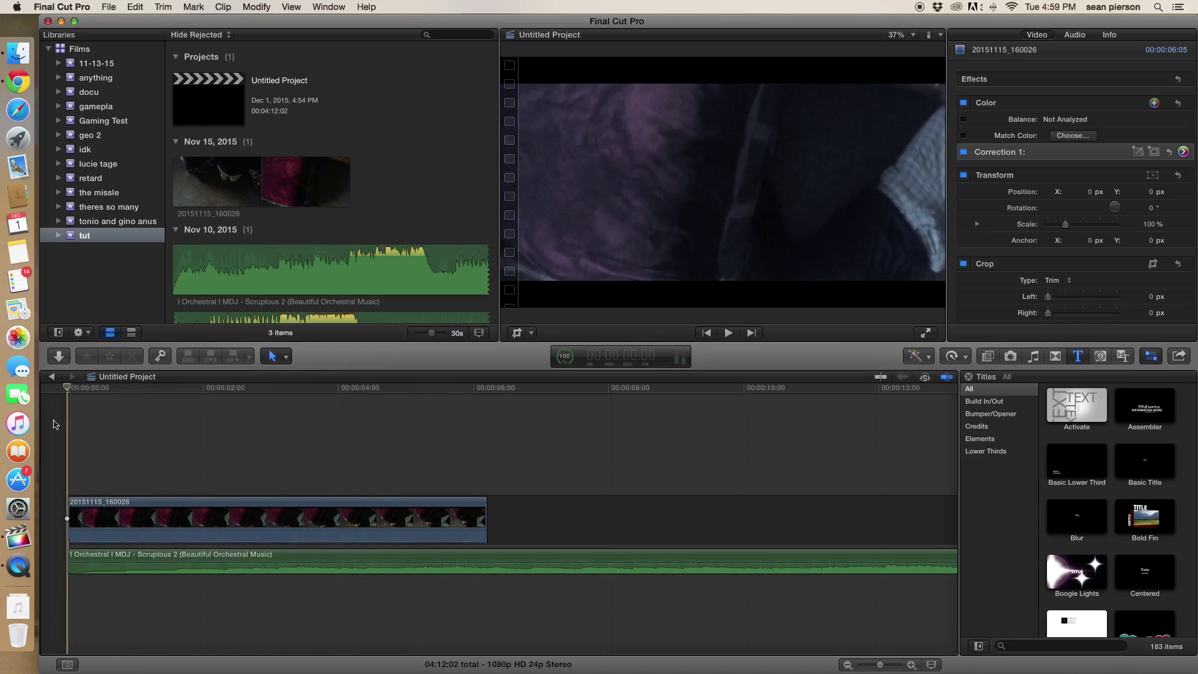
key("Home")
key("space")
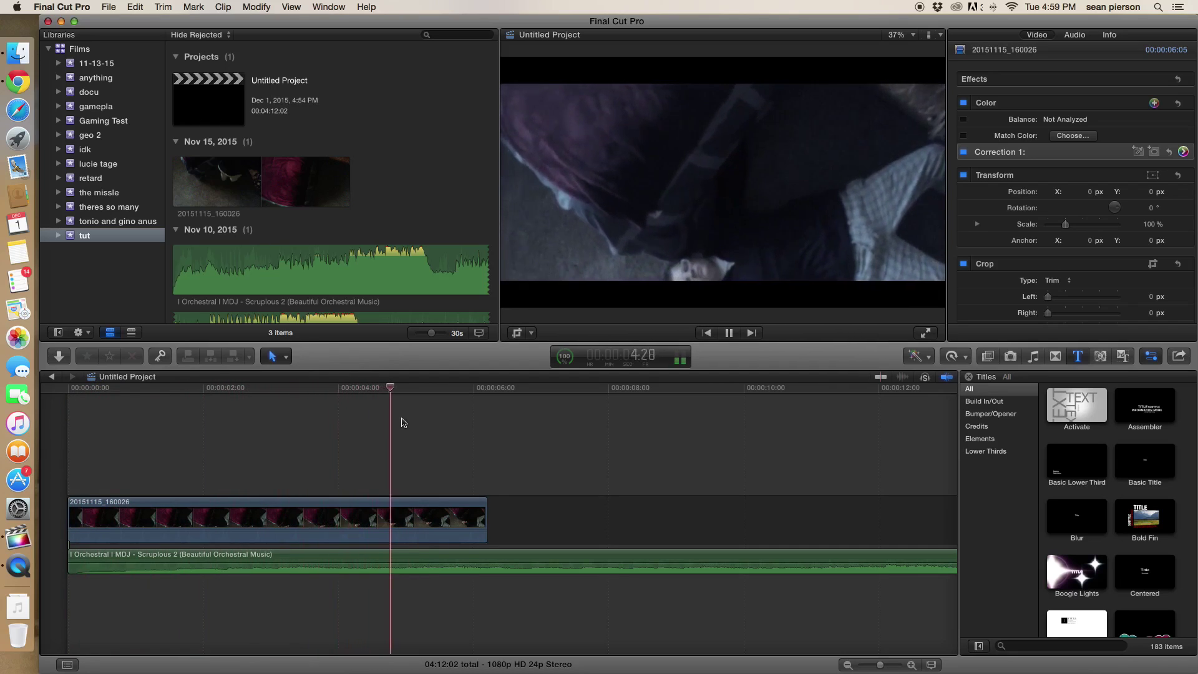
key("space")
- Scrub the graded clip, play past its end, and move to about twelve seconds into the music
left_click_drag(433, 388, 406, 393)
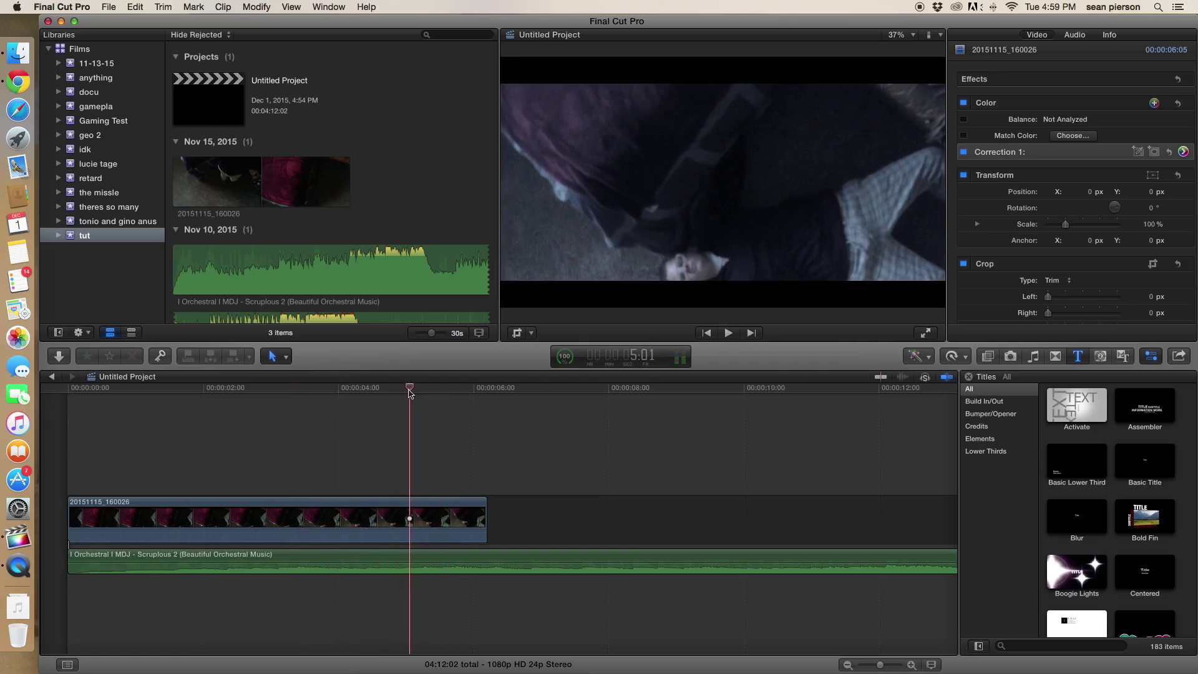
key("space")
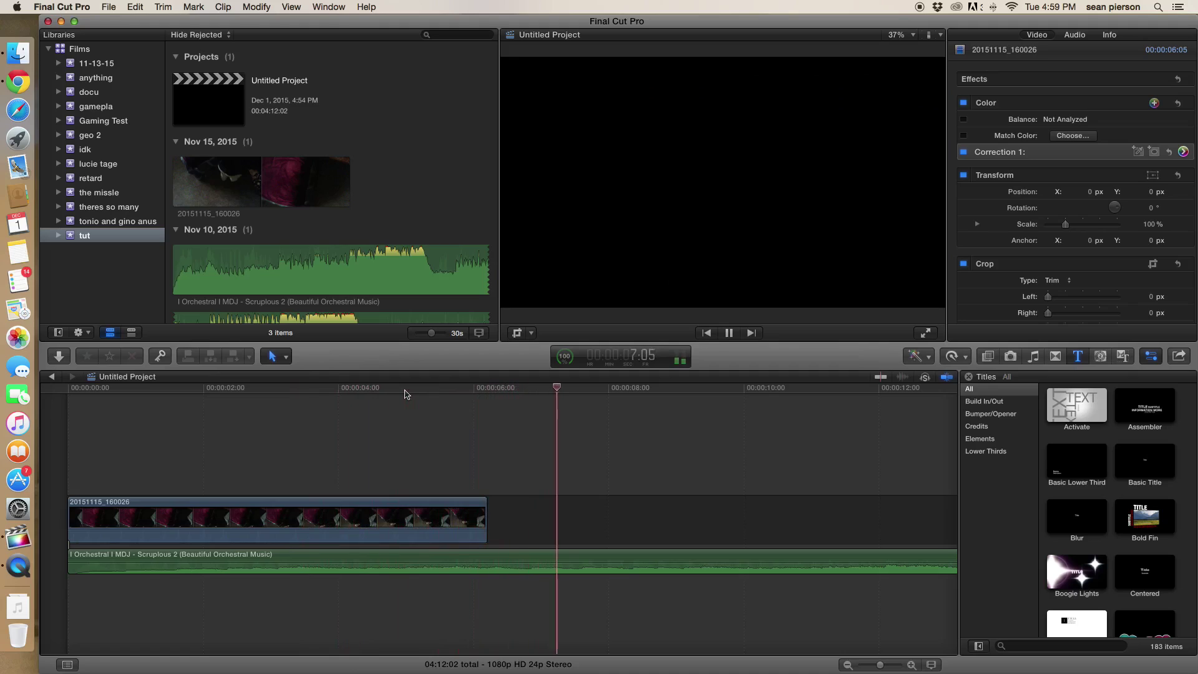
scroll(624, 436, "right", 3)
left_click(794, 397)
left_click_drag(794, 397, 795, 395)
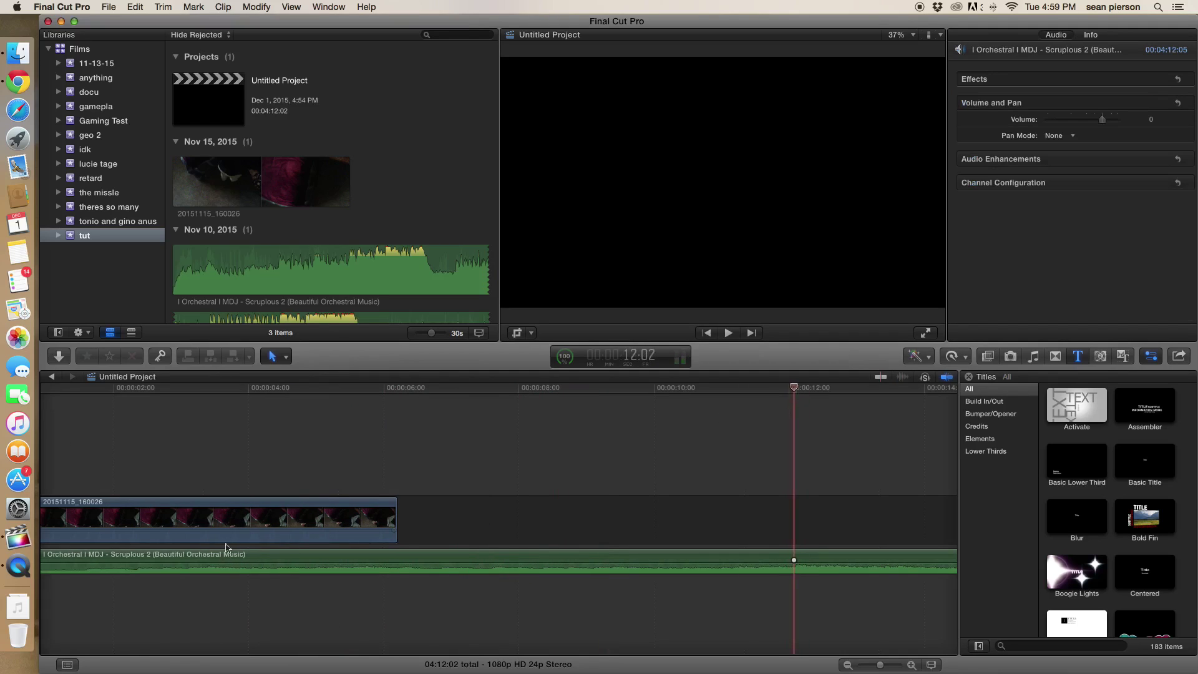
- Paste a copy of the phone clip and delete it to leave an empty gap
left_click(250, 525)
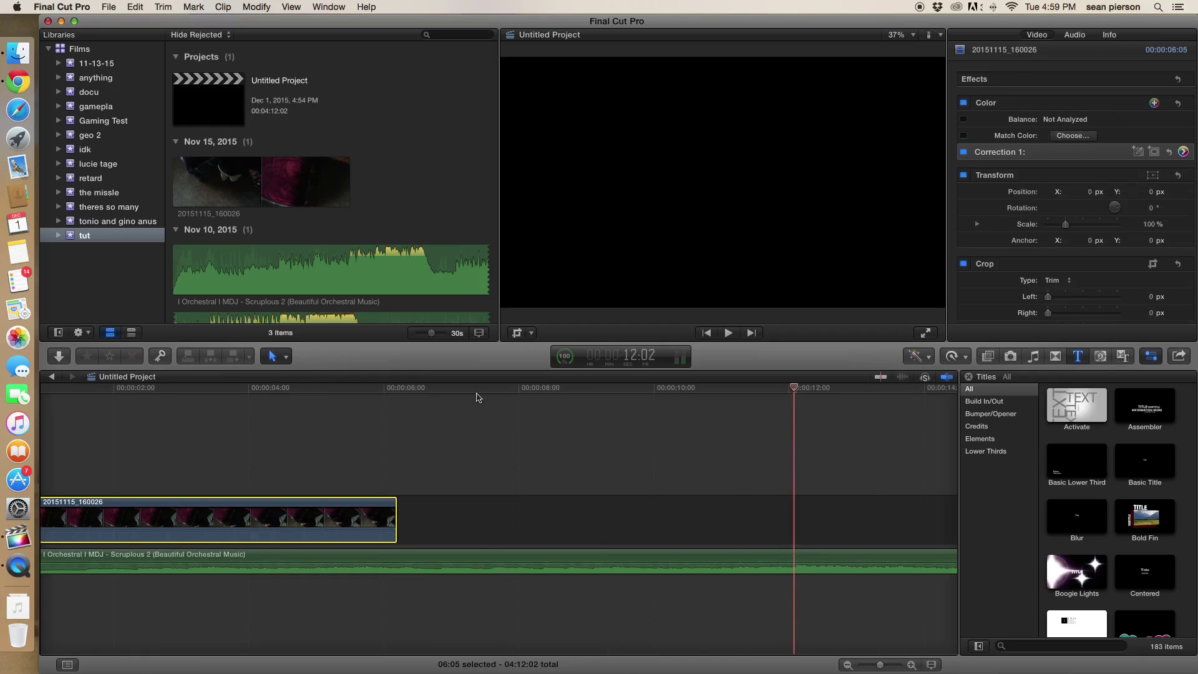
key("super+v")
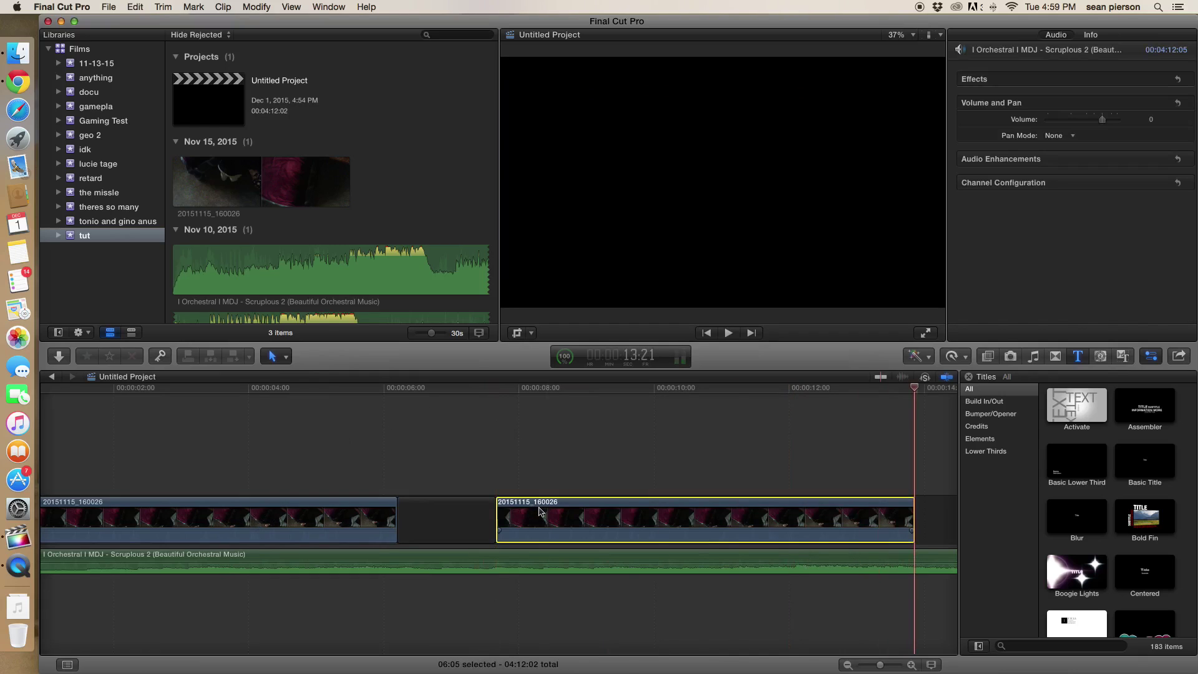
key("Delete")
left_click(437, 521)
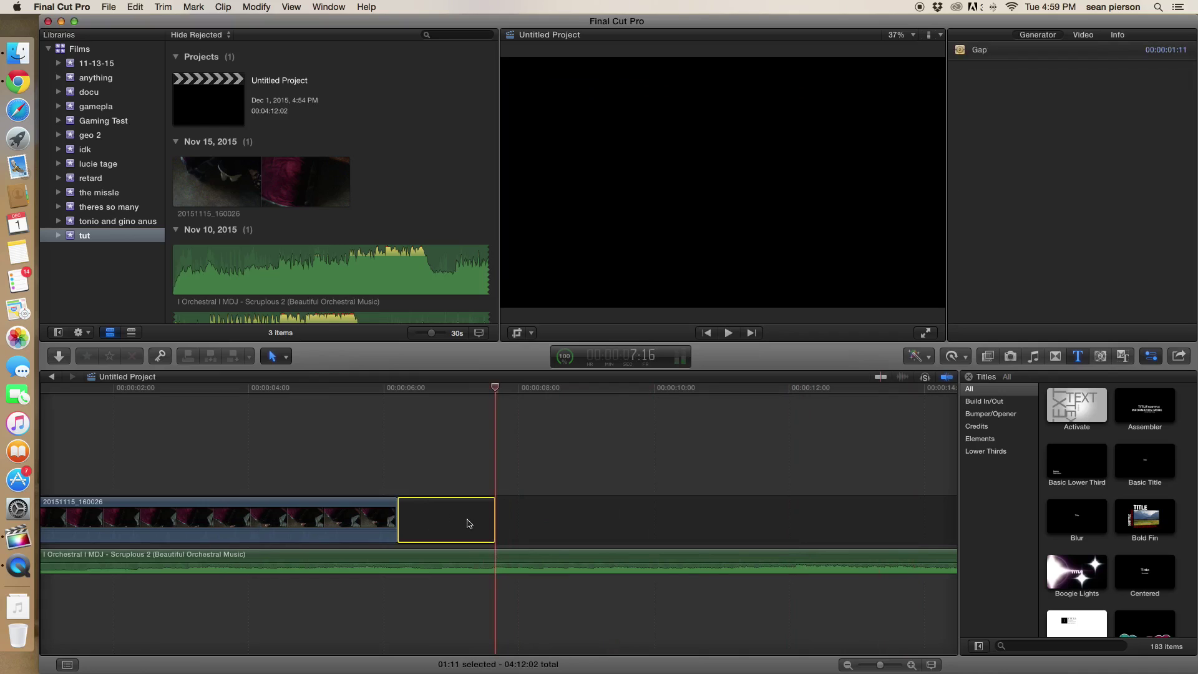
mouse_move(469, 523)
left_mouse_down()
mouse_move(470, 539)
mouse_move(486, 541)
left_mouse_up()
- Move the gap before the phone clip and the music to the timeline start
left_click_drag(881, 665, 893, 667)
left_click(167, 513)
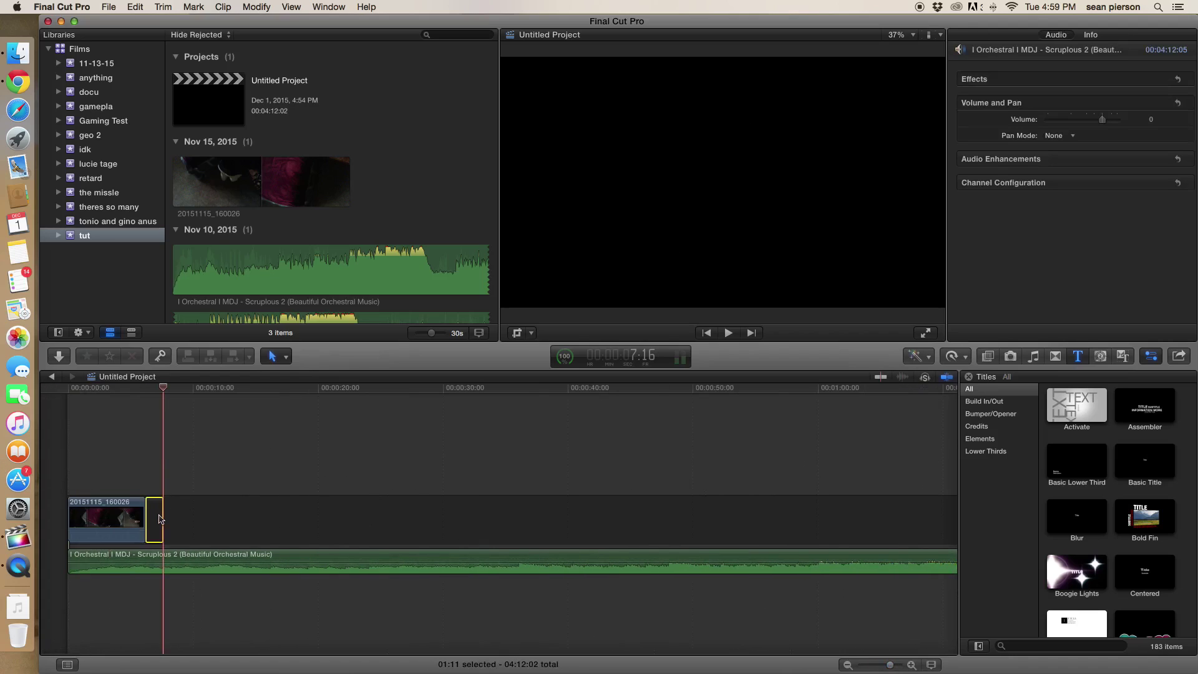
left_click_drag(160, 519, 82, 520)
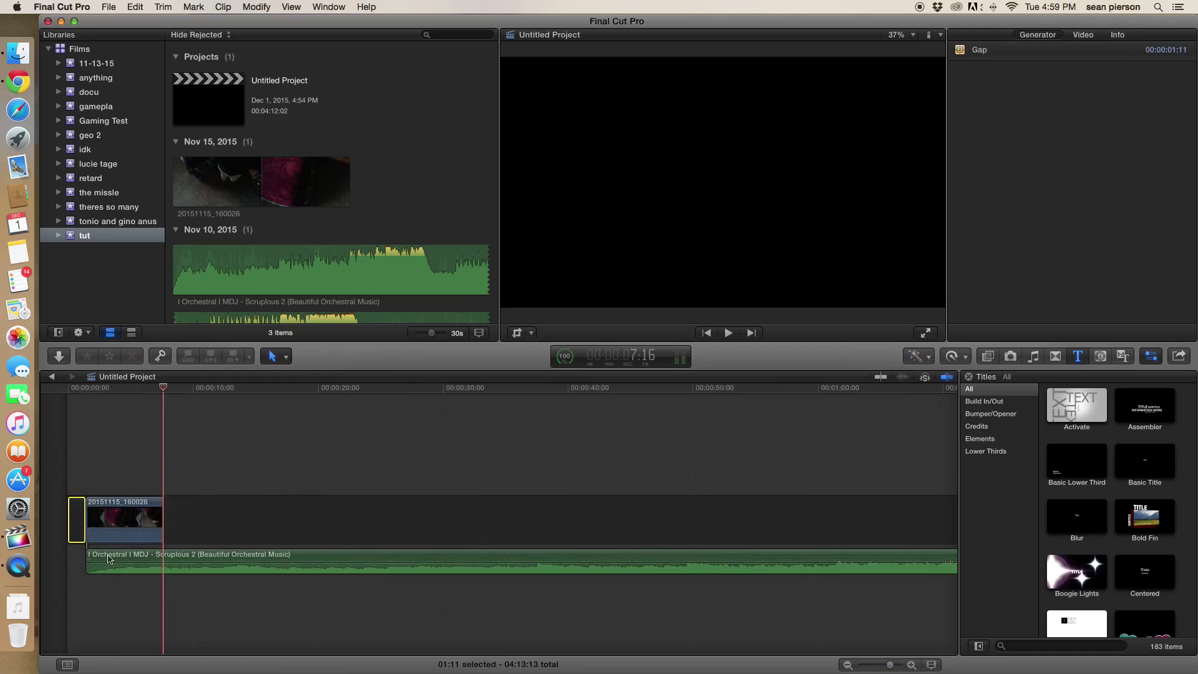
mouse_move(108, 558)
left_mouse_down()
mouse_move(90, 558)
mouse_move(516, 617)
left_mouse_up()
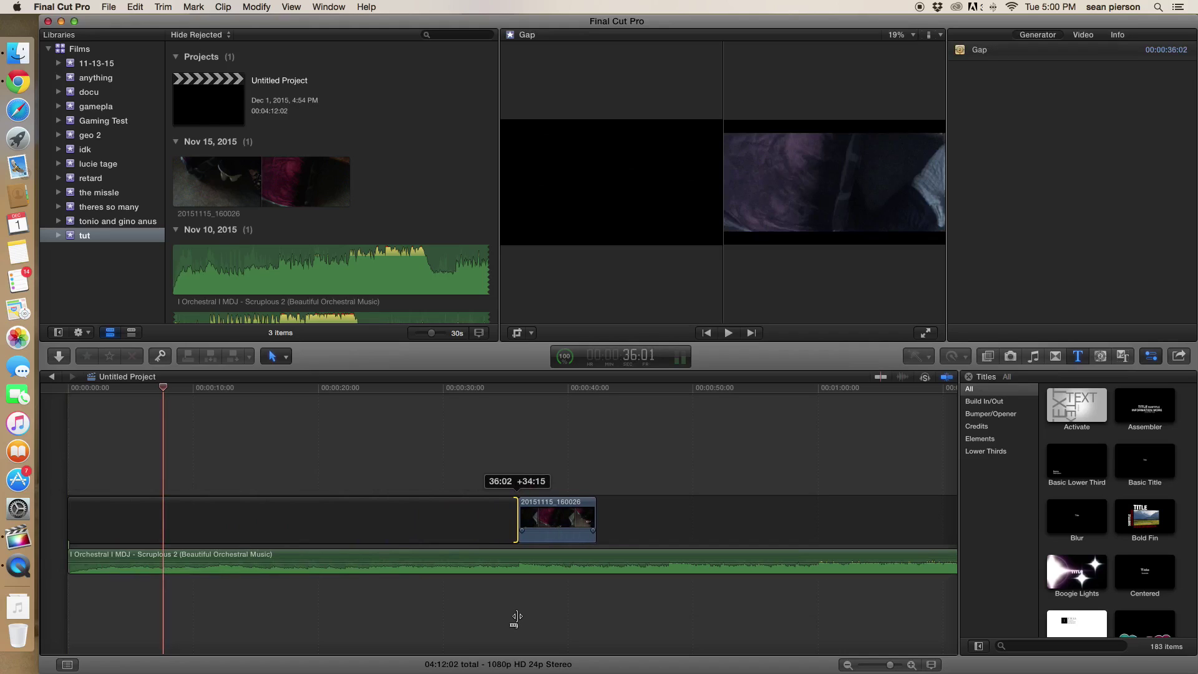
left_click(448, 390)
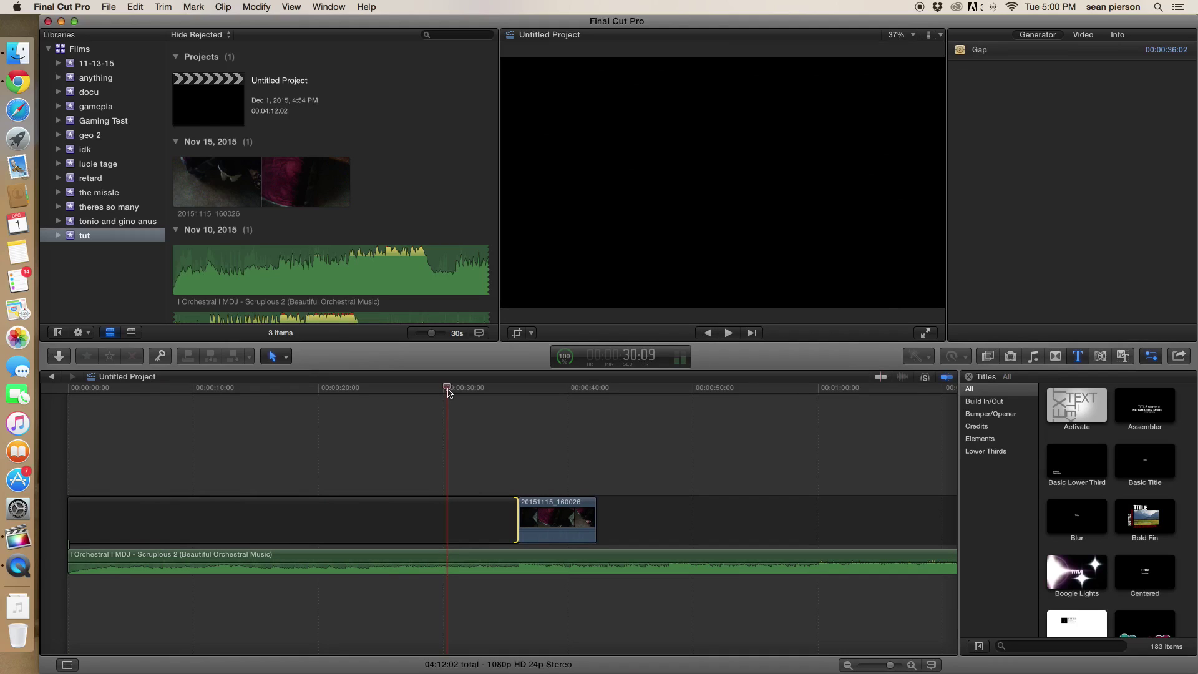
- Play the music from thirty seconds, then move to where the phone clip begins
key("space")
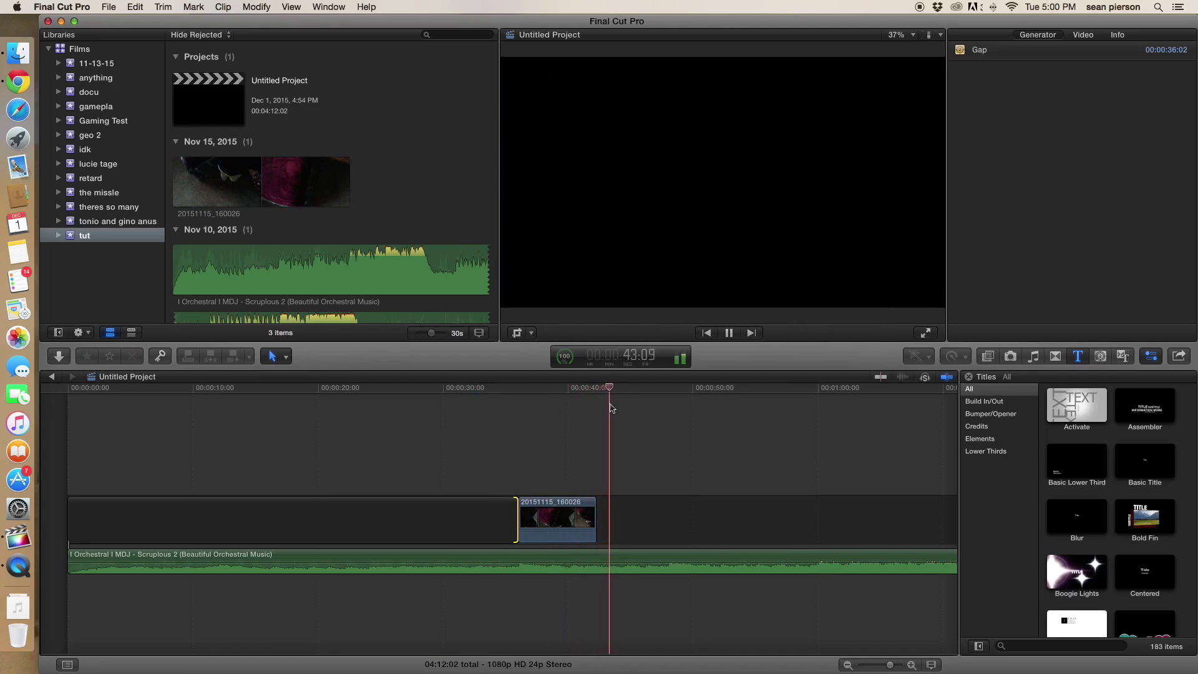
left_click(518, 411)
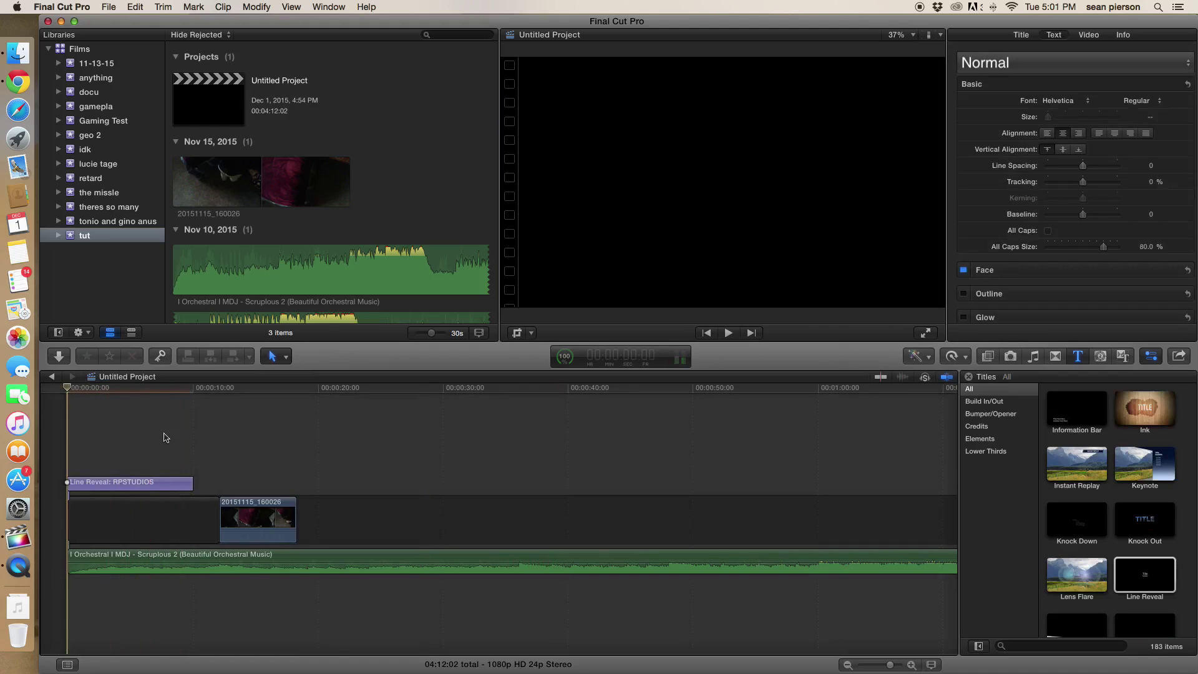
- Trim the RPSTUDIOS title to end at 5:07 and replay the edit from the start
key("space")
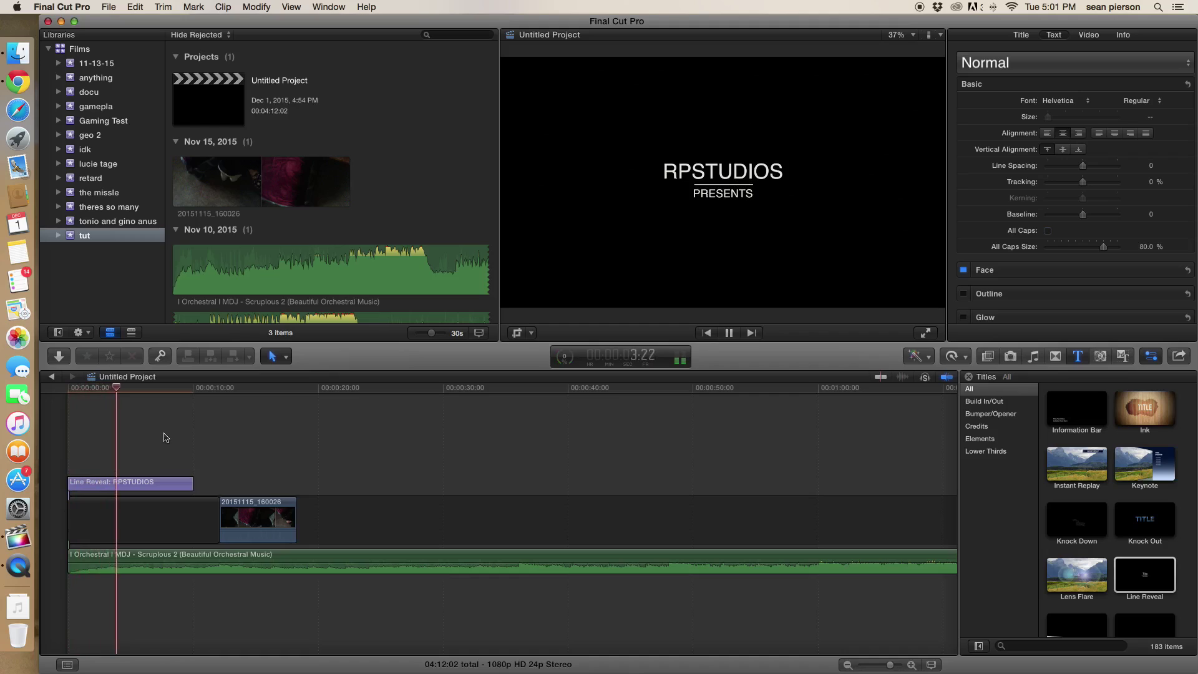
key("space")
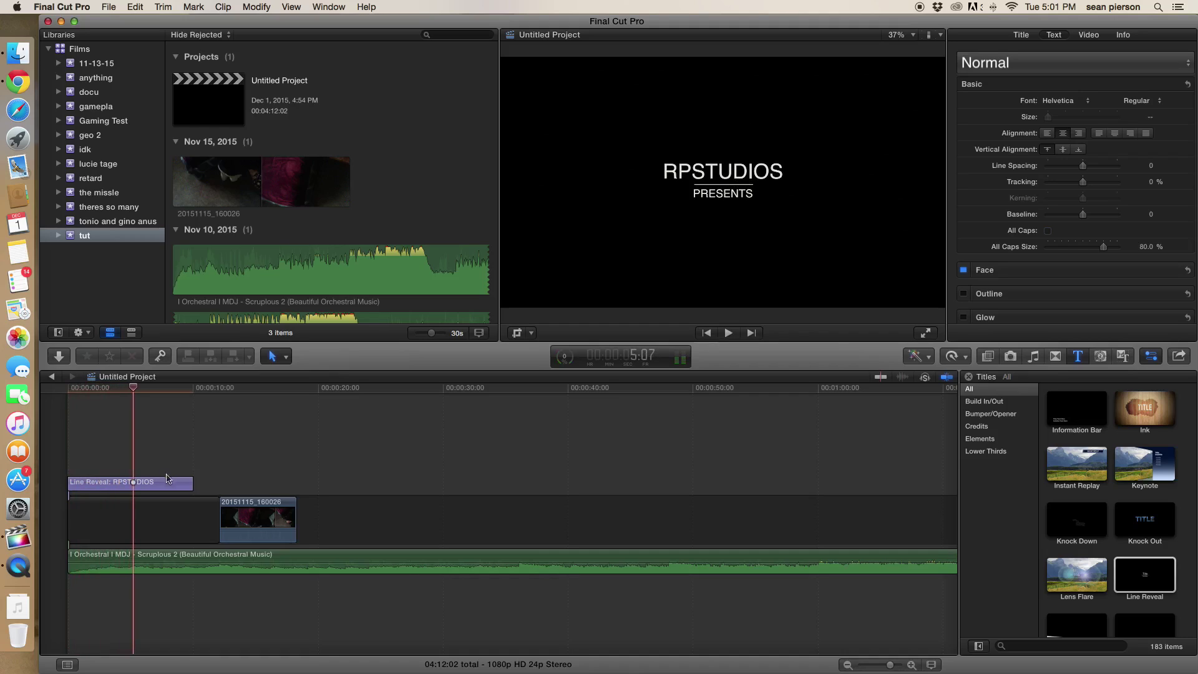
left_click_drag(193, 485, 136, 497)
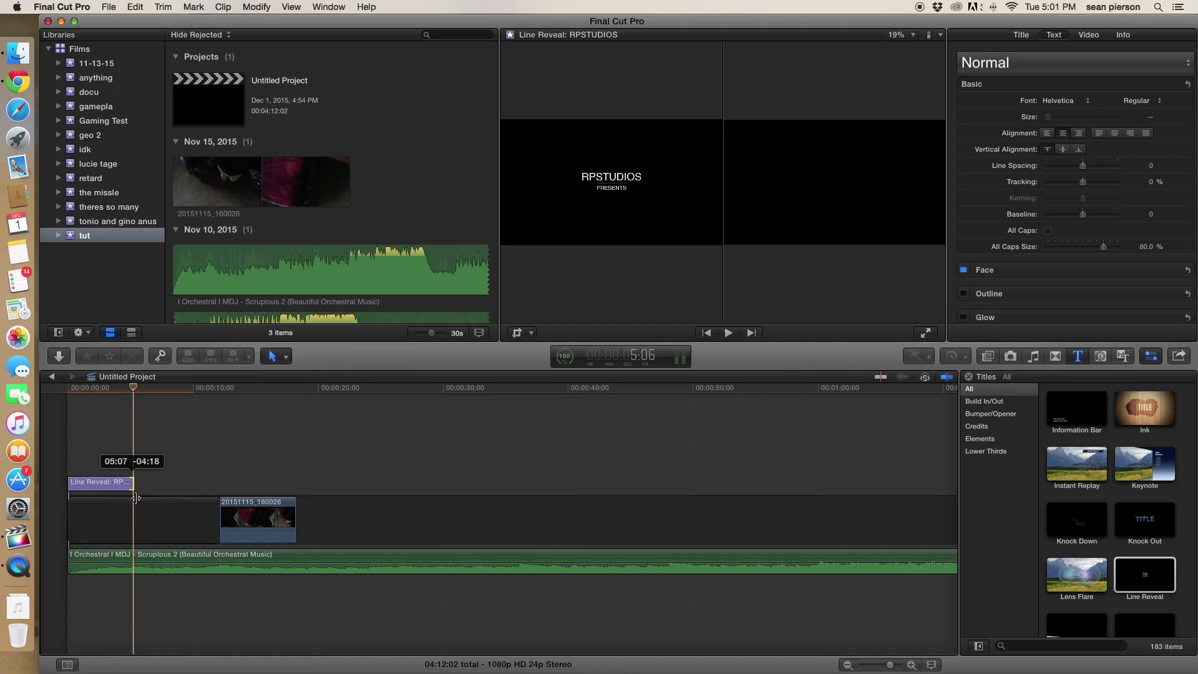
key("Home")
key("space")
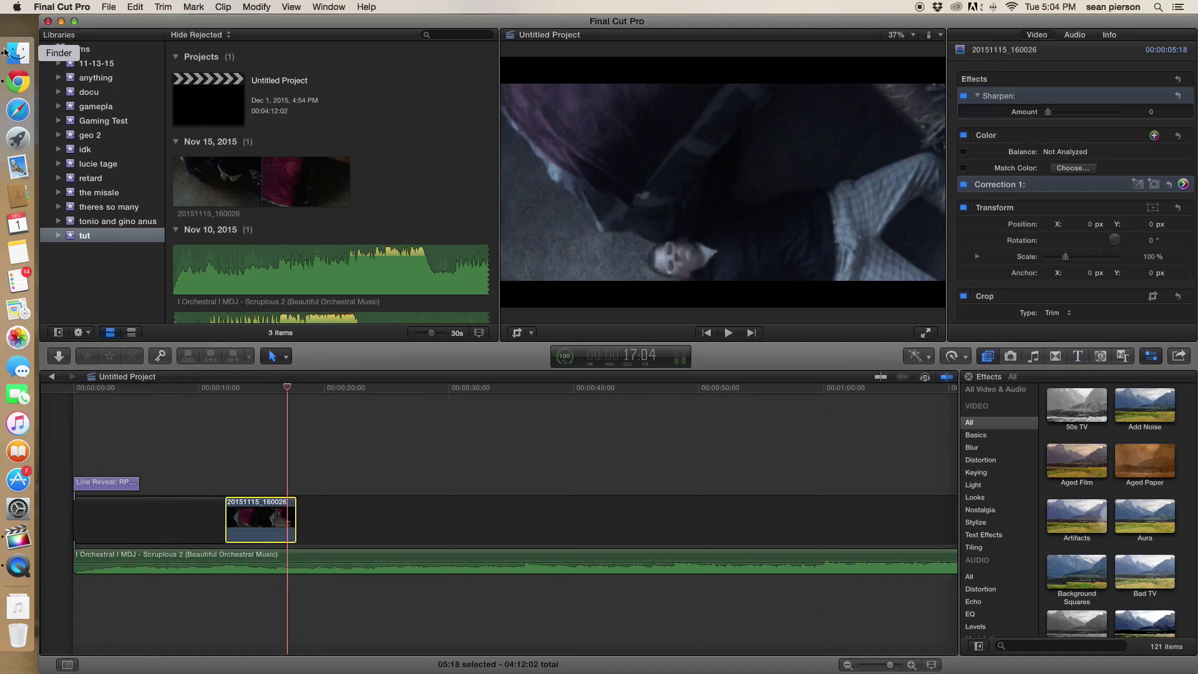
- Preview Desktop phone videos in Finder and place 20151115_171601 after a gap
left_click(18, 53)
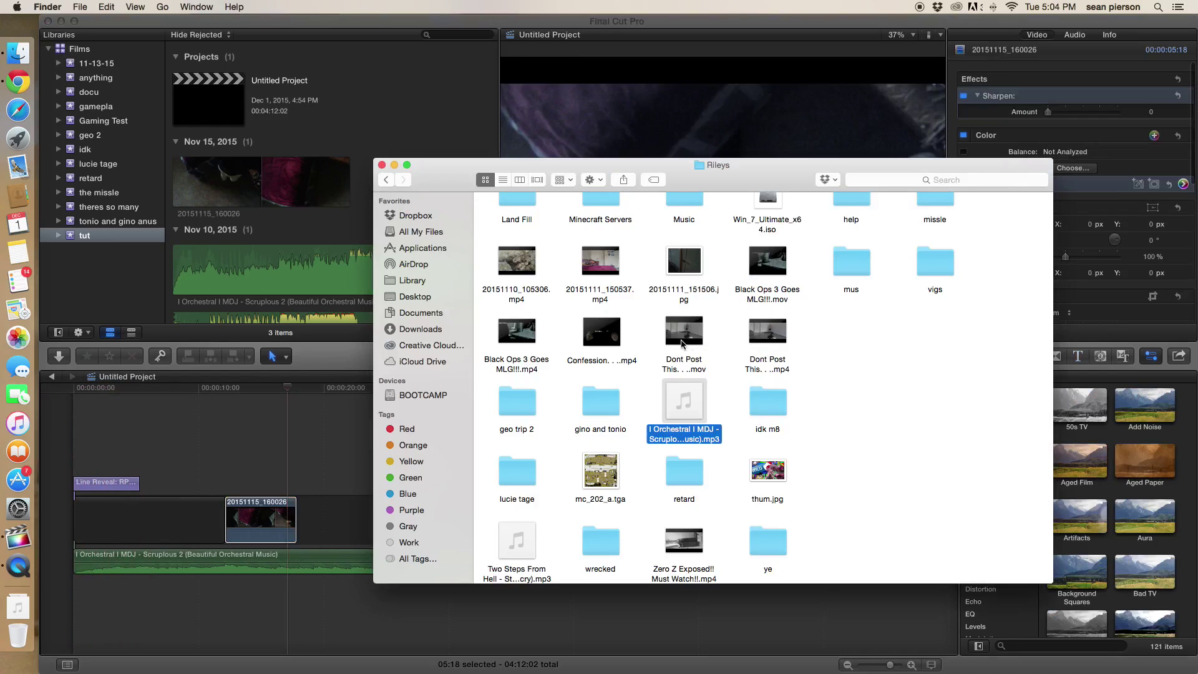
scroll(575, 289, "up", 1)
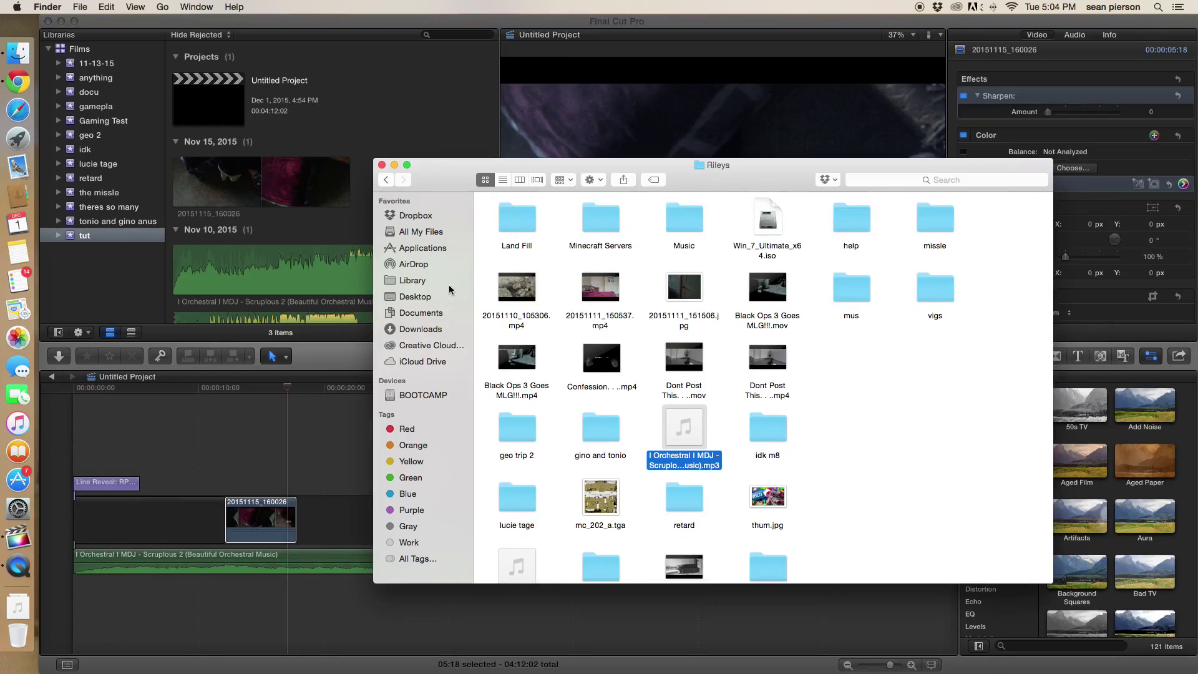
left_click(451, 294)
left_click(683, 293)
key("space")
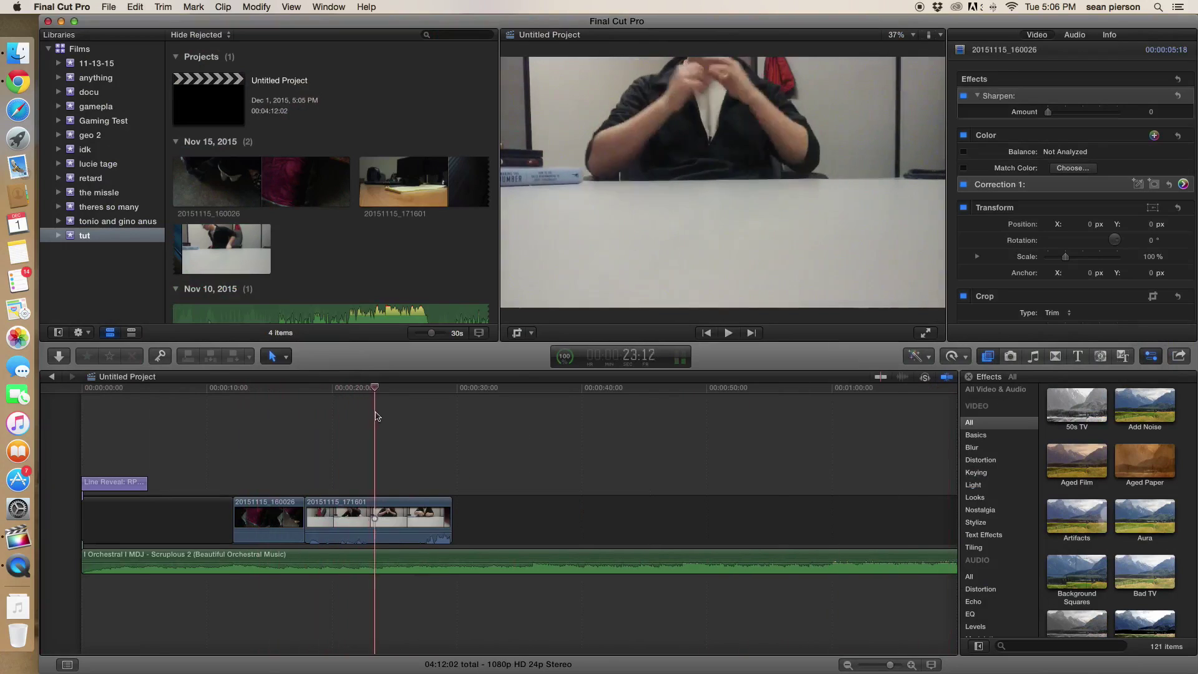
left_click_drag(374, 521, 437, 521)
- Grade clip 20151115_171601 darker: midtones exposure -100%, highlights raised to 22%
left_click(319, 521)
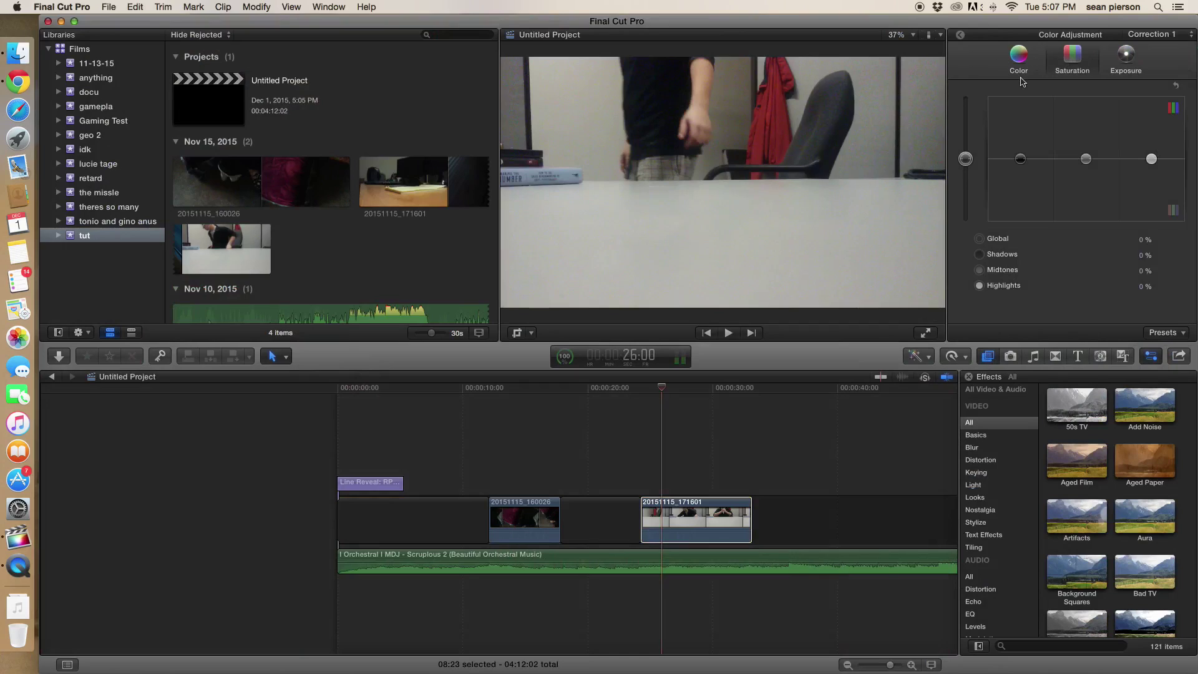
left_click(963, 160)
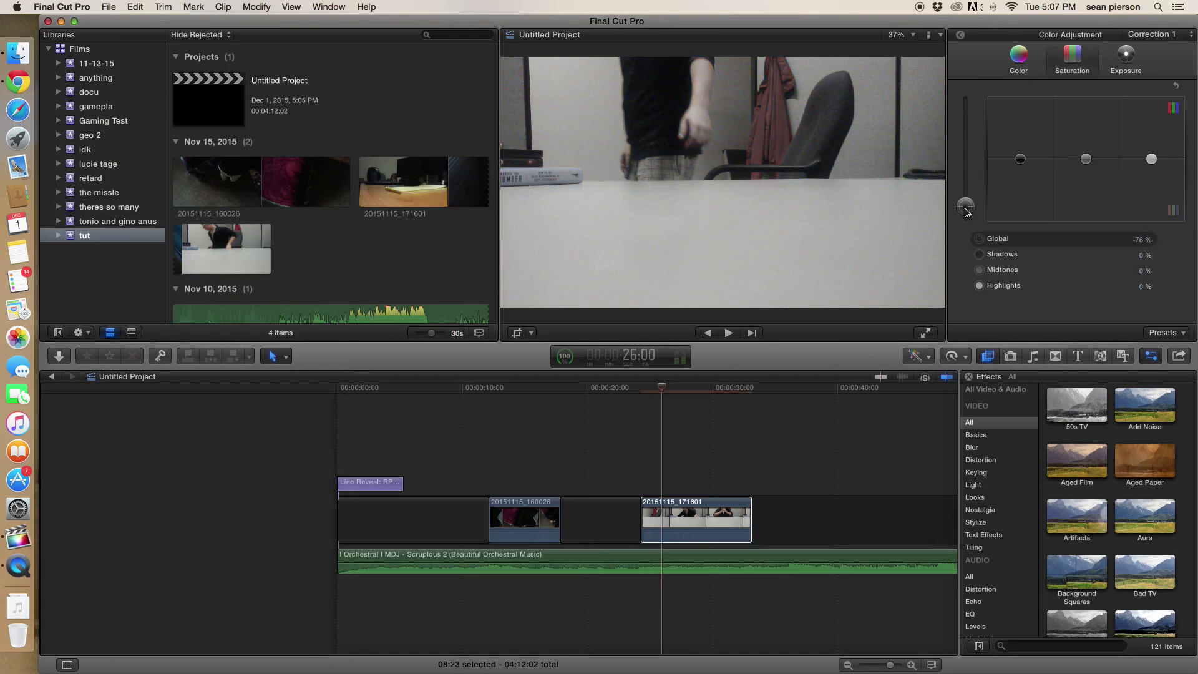
left_click_drag(1085, 159, 1086, 162)
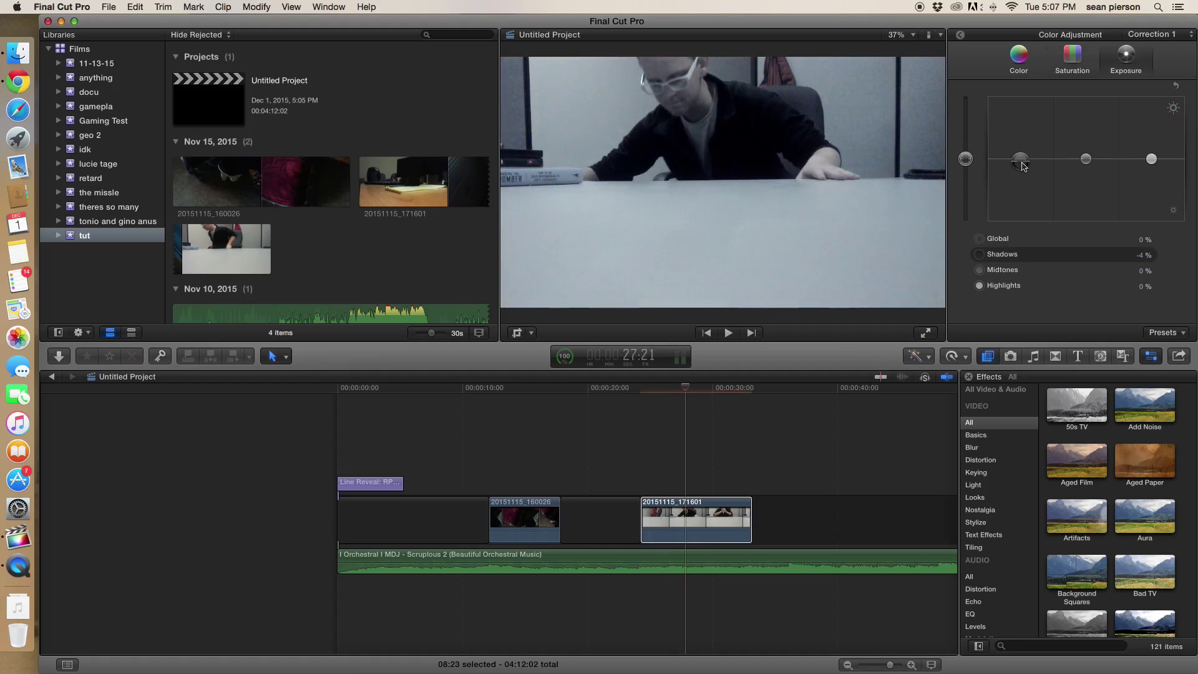
left_click_drag(1085, 158, 1092, 269)
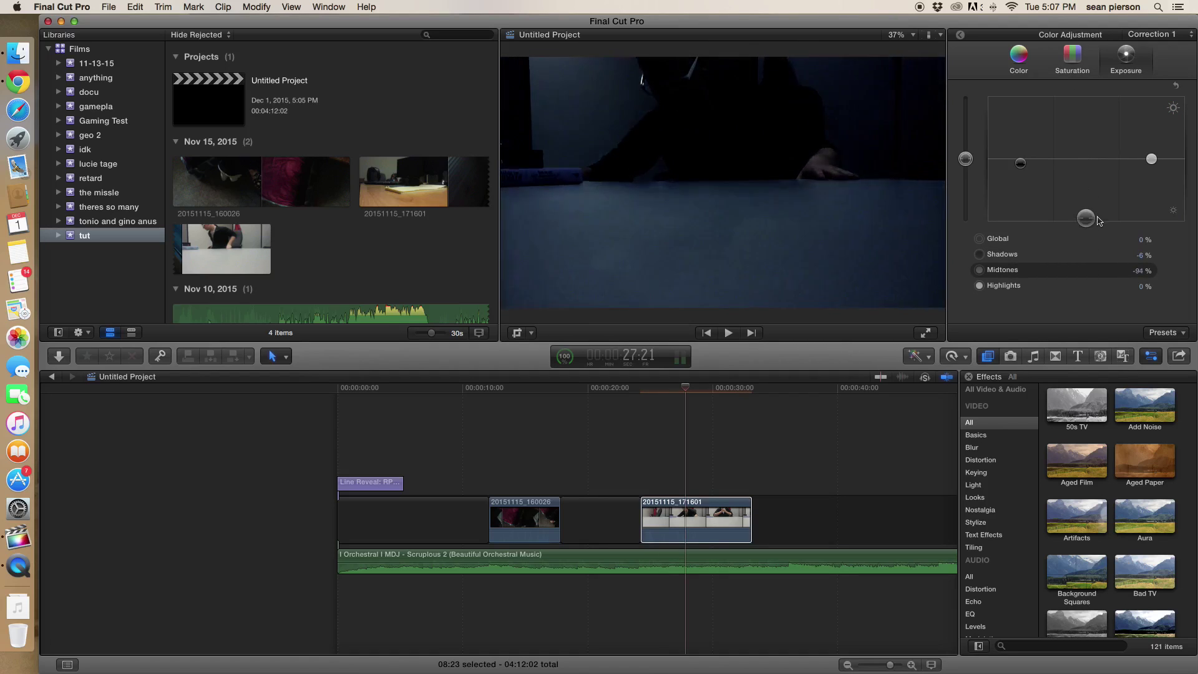
left_click(1021, 164)
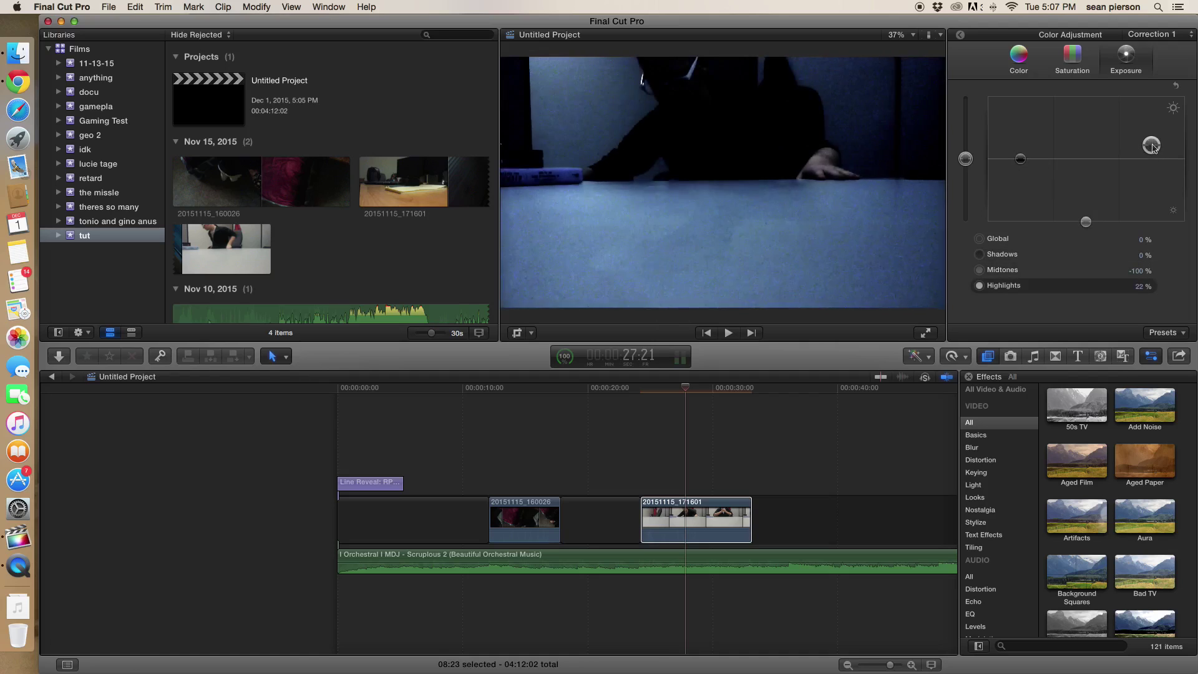
left_click(1133, 278)
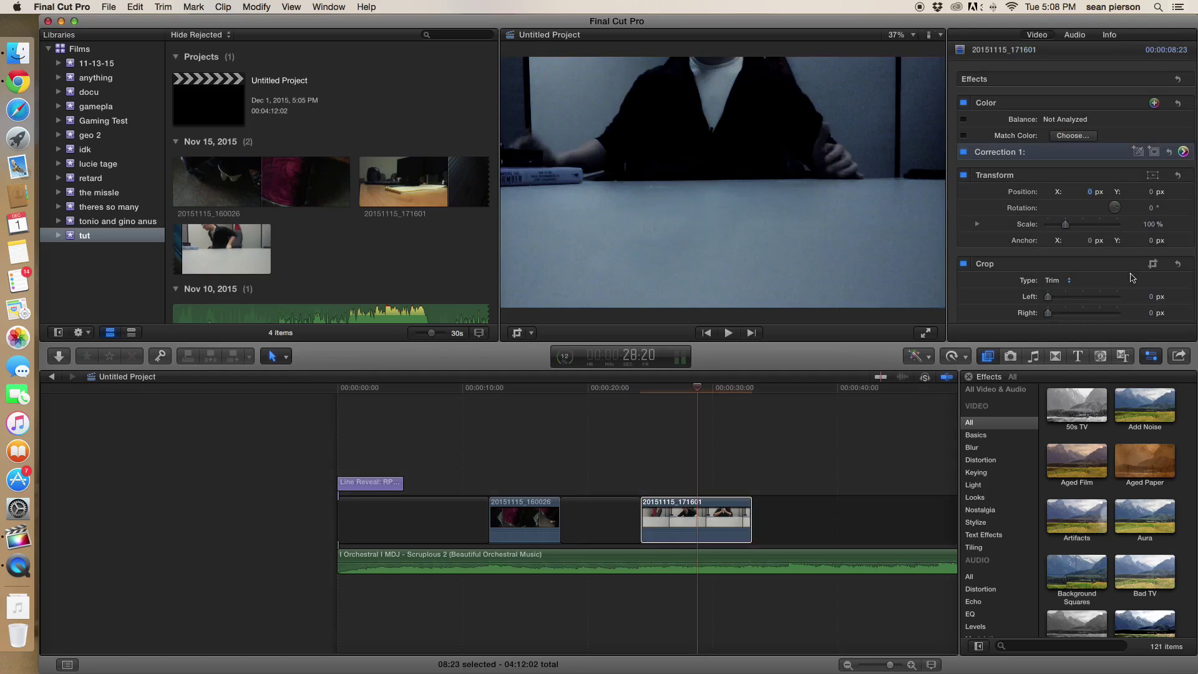
scroll(1149, 297, "down", 3)
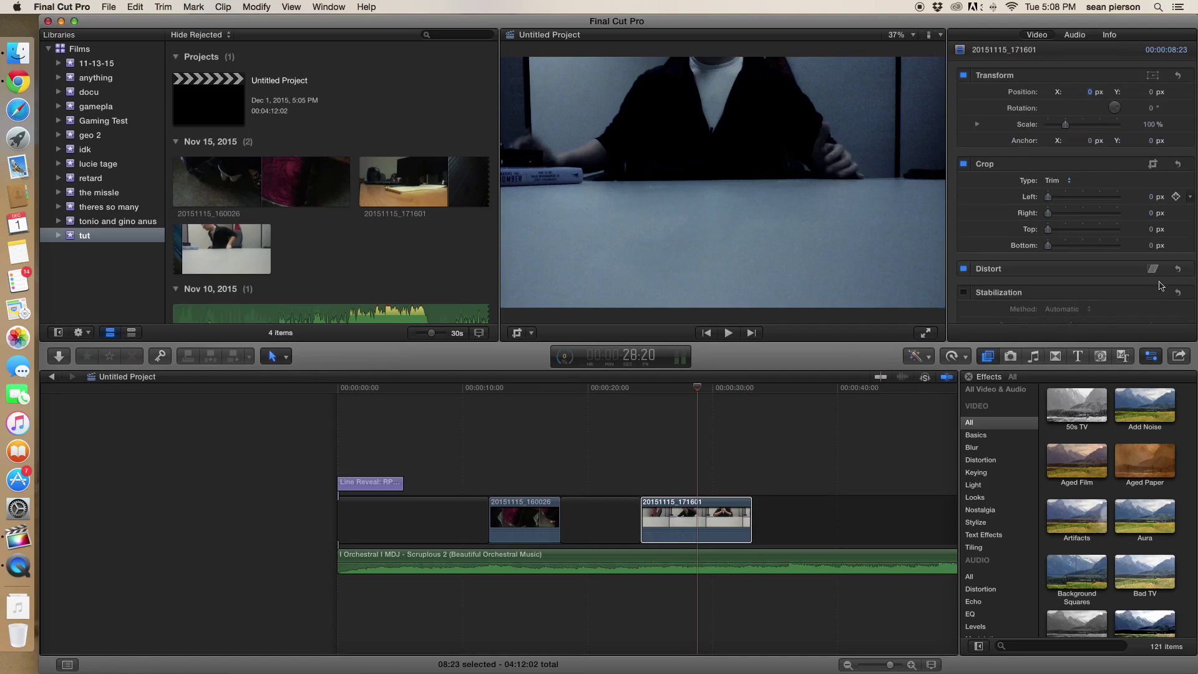
left_click(649, 441)
key("space")
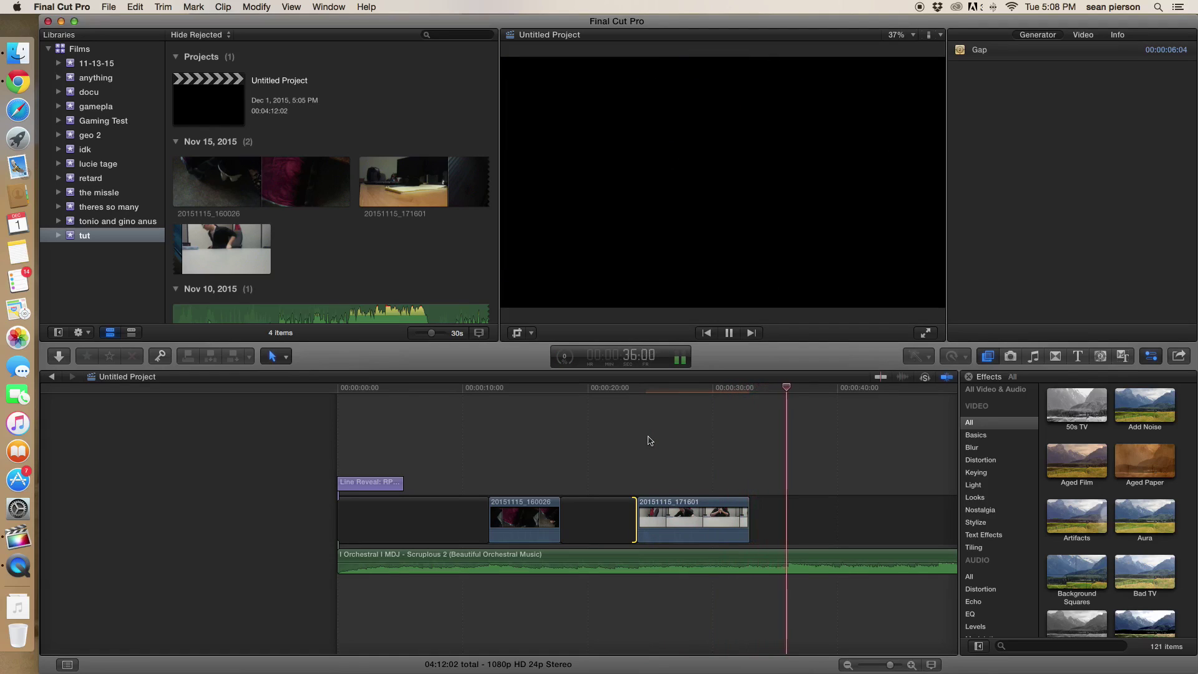
- Stop playback and Quick Look 20151113_215855.mp4 in the phone dcim folder
key("space")
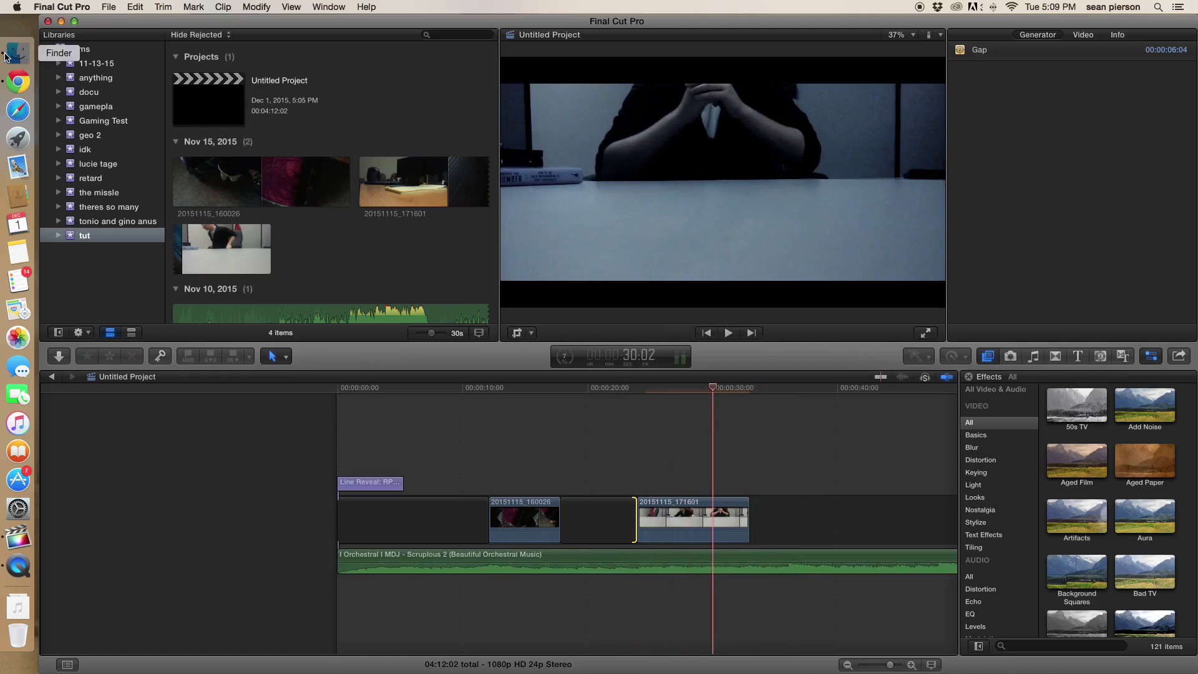
left_click(5, 56)
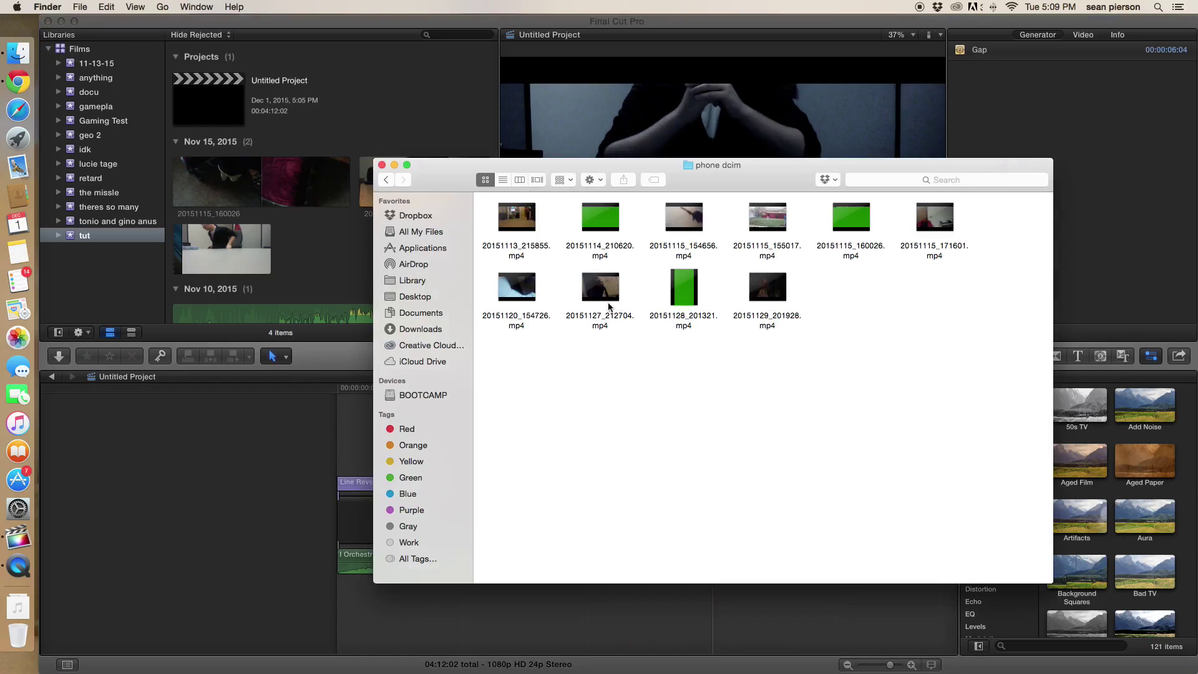
key("space")
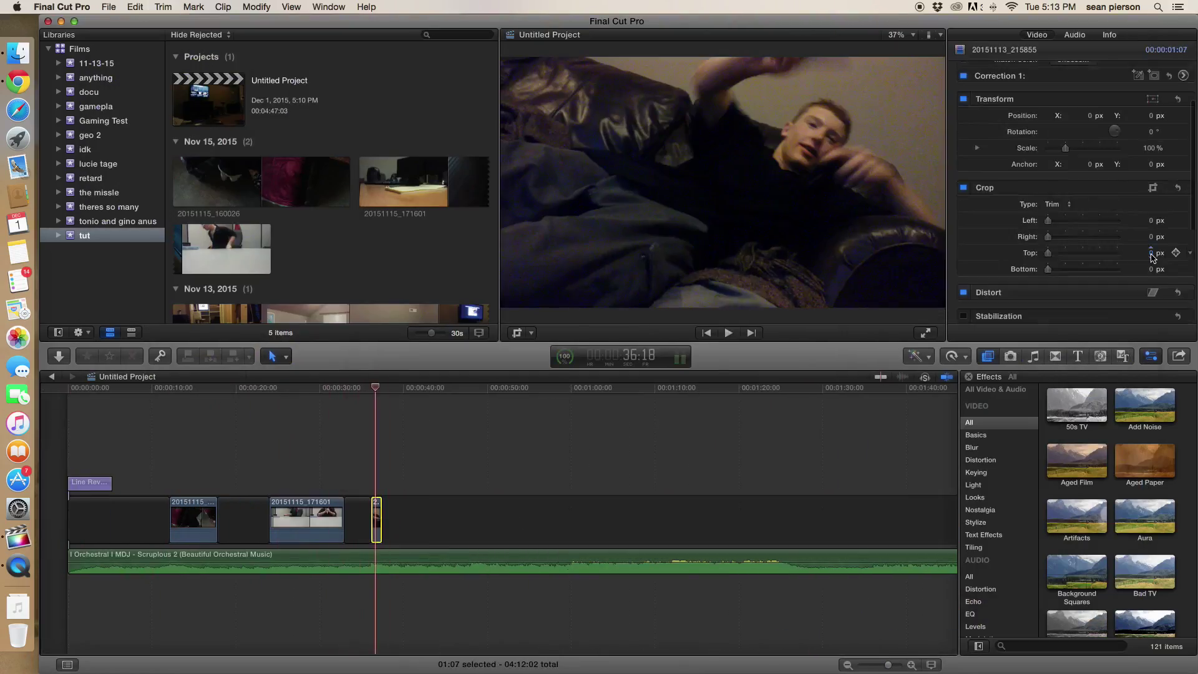
- Crop 115 px top and bottom of clip 20151113_215855 and open Correction 1's Saturation board
left_click(1152, 257)
key("Return")
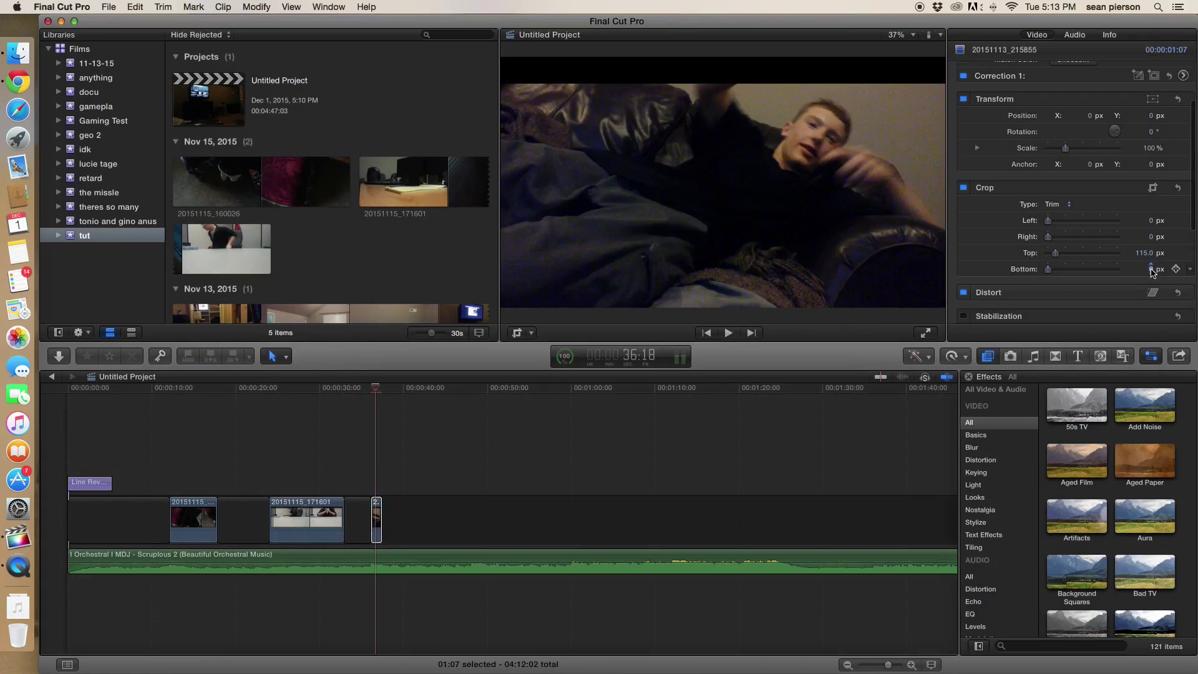
type("11")
key("Return")
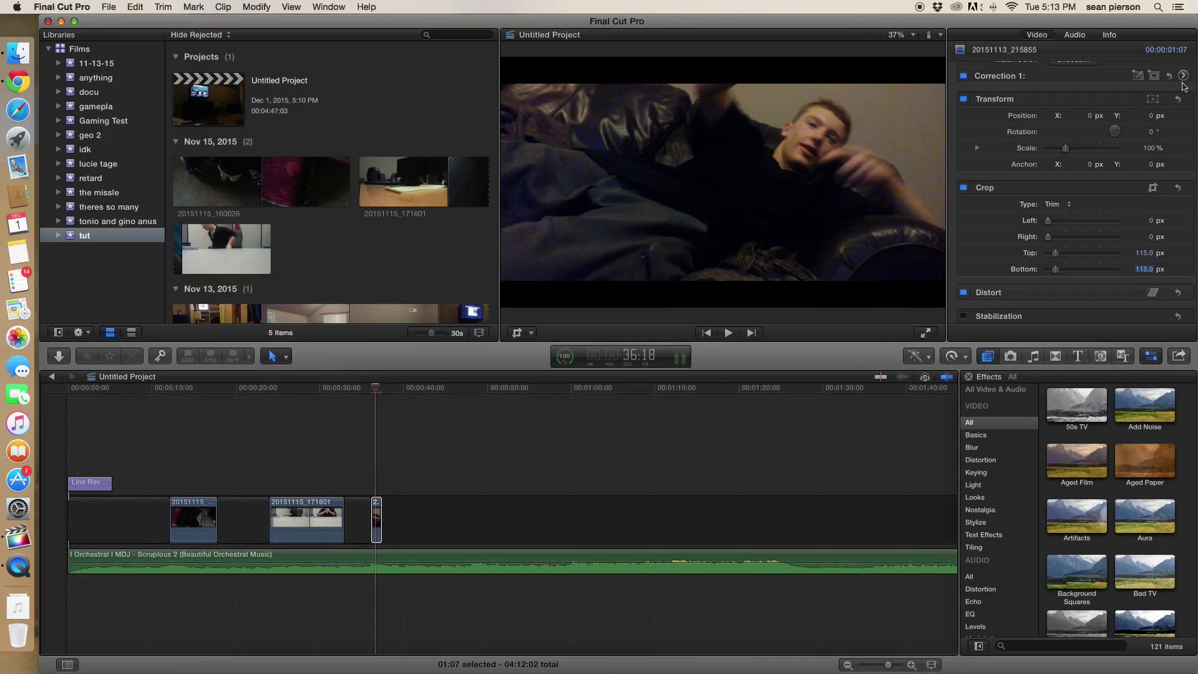
left_click(1183, 75)
left_click(1072, 66)
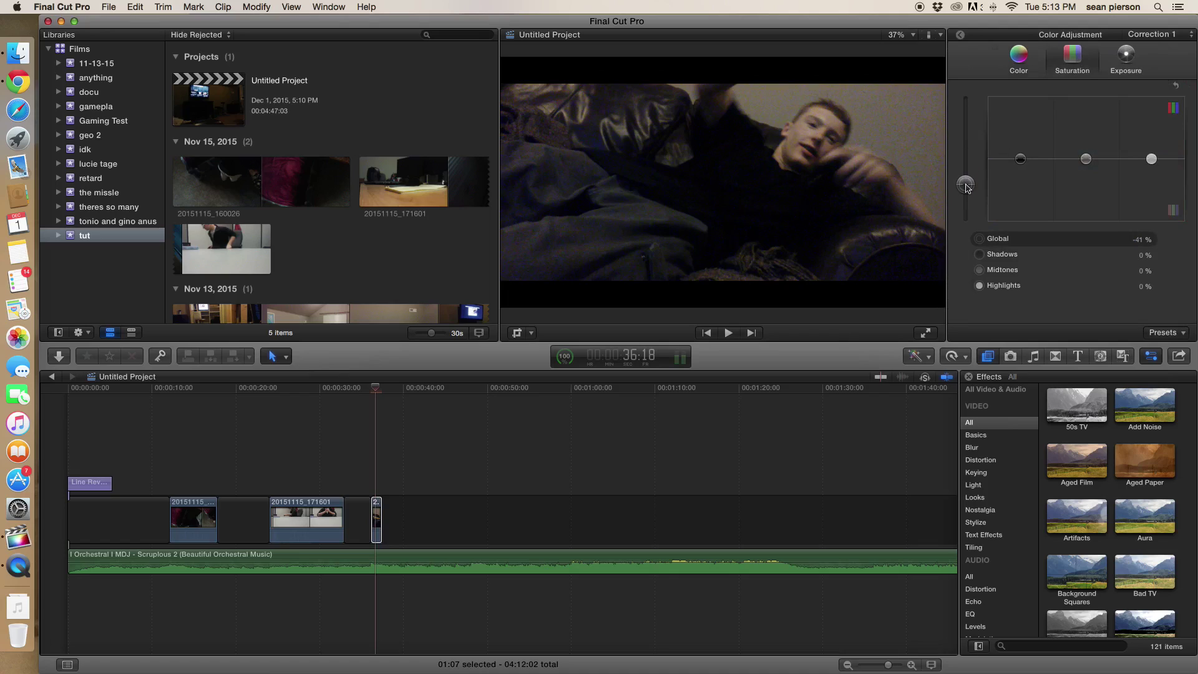
- Darken the shadows and highlights exposure of clip 20151113_215855 on the Color Board
left_click(1124, 57)
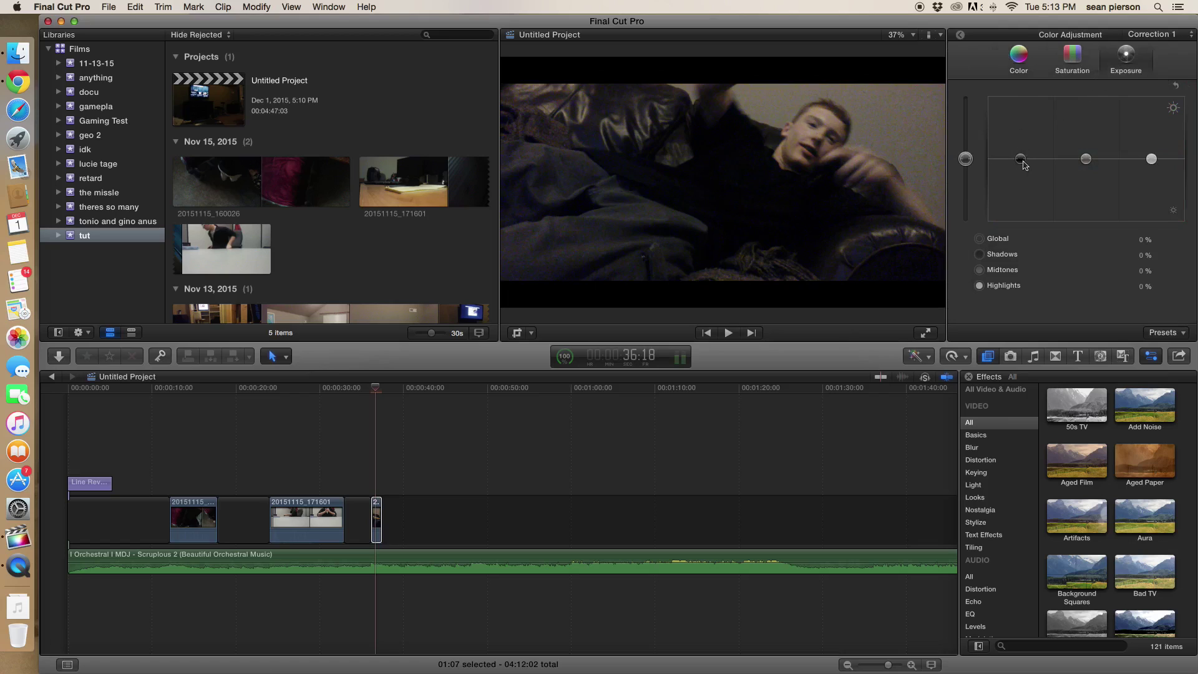
mouse_move(1024, 165)
left_mouse_down()
mouse_move(1087, 169)
mouse_move(1091, 182)
left_mouse_up()
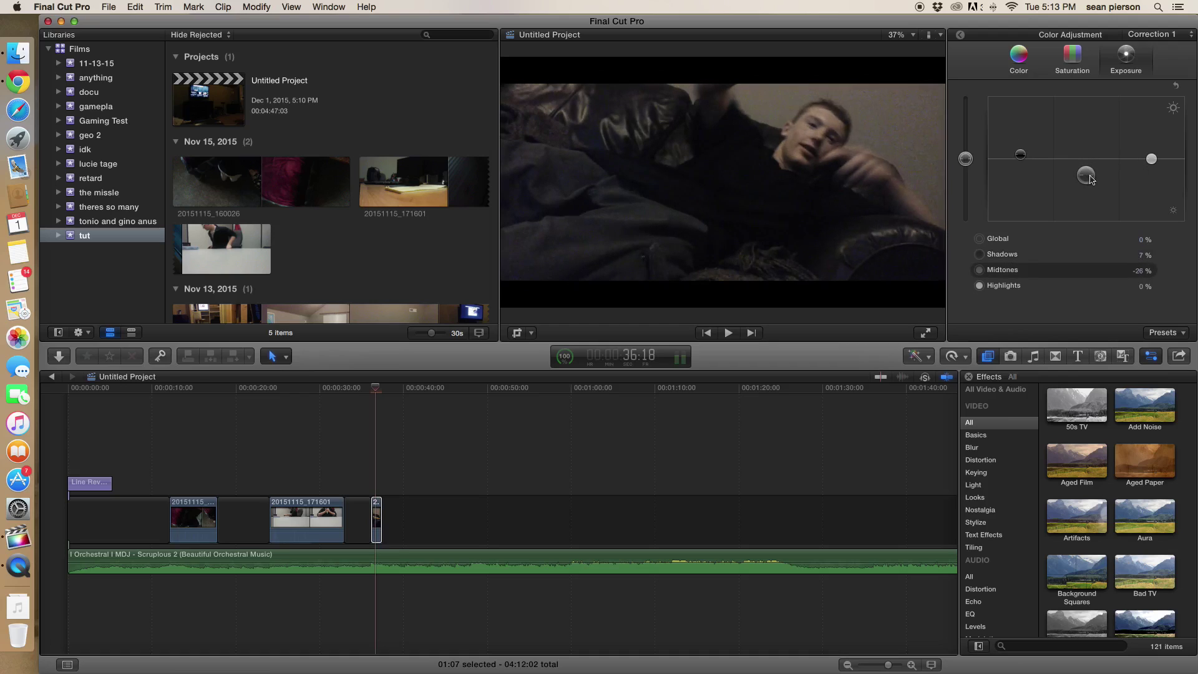
left_click_drag(1151, 159, 1153, 170)
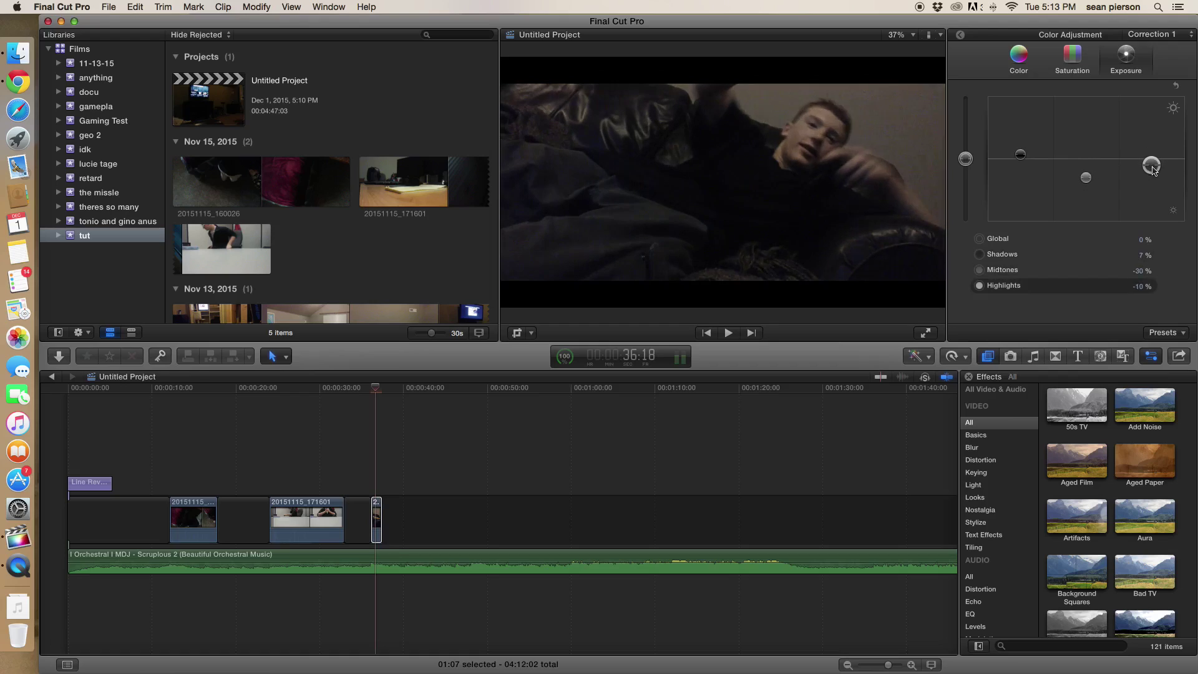
left_click(1011, 59)
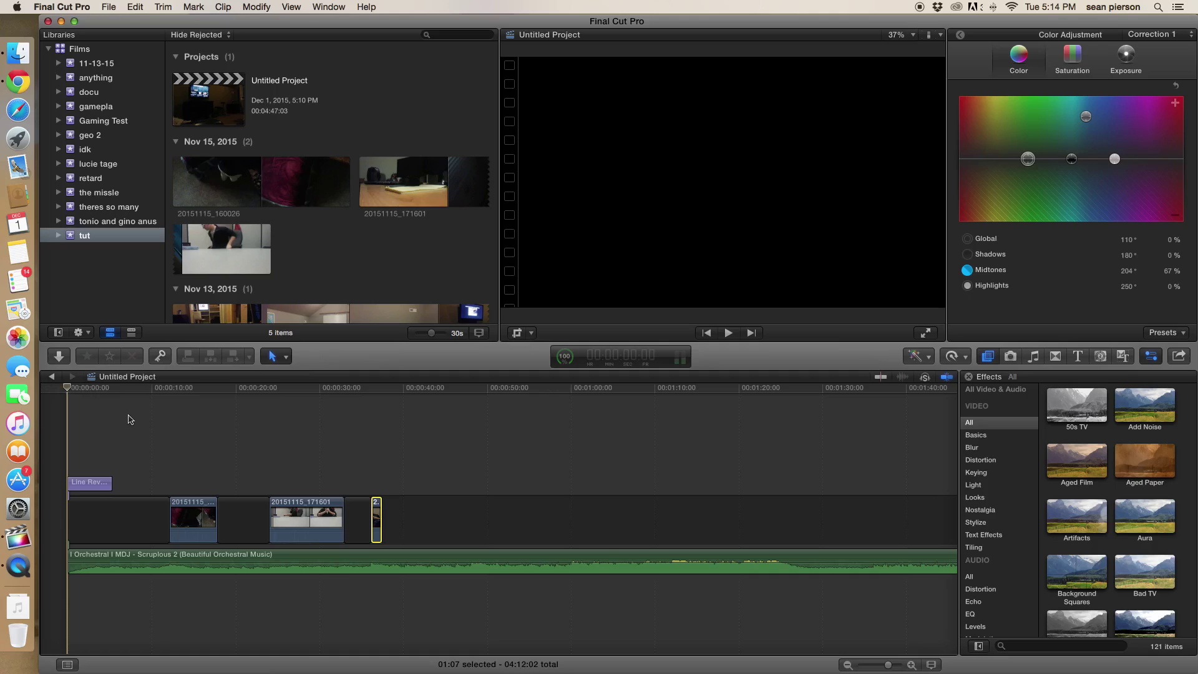
left_click_drag(101, 393, 143, 398)
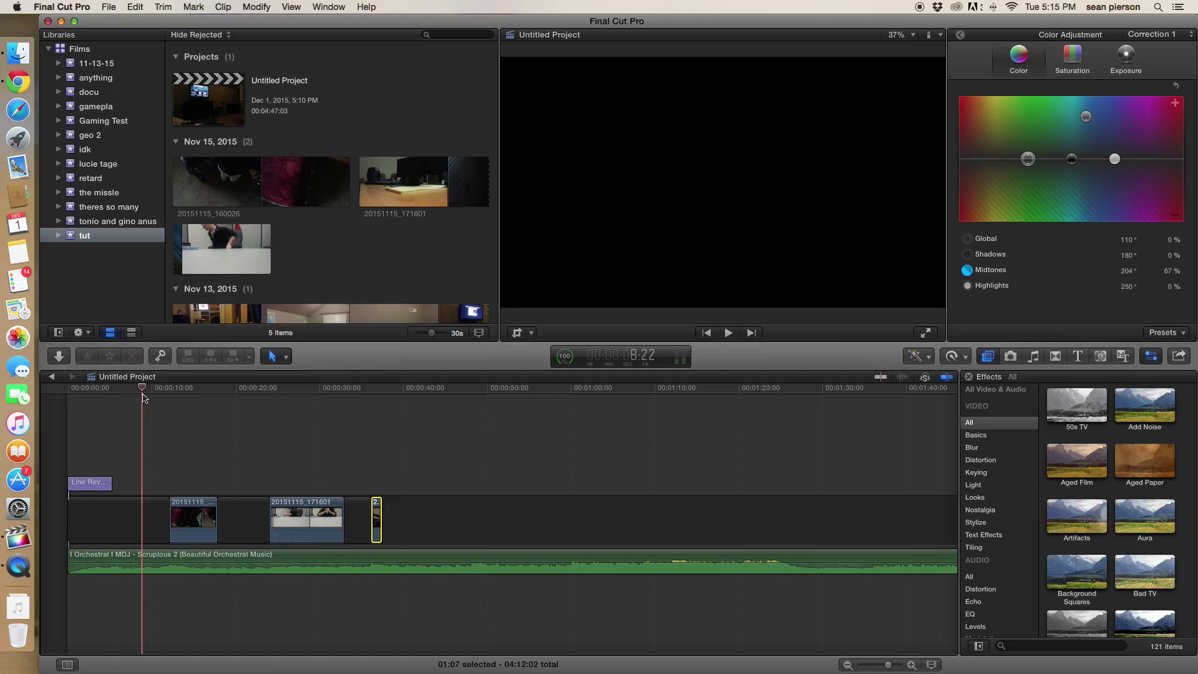
left_click_drag(142, 397, 322, 421)
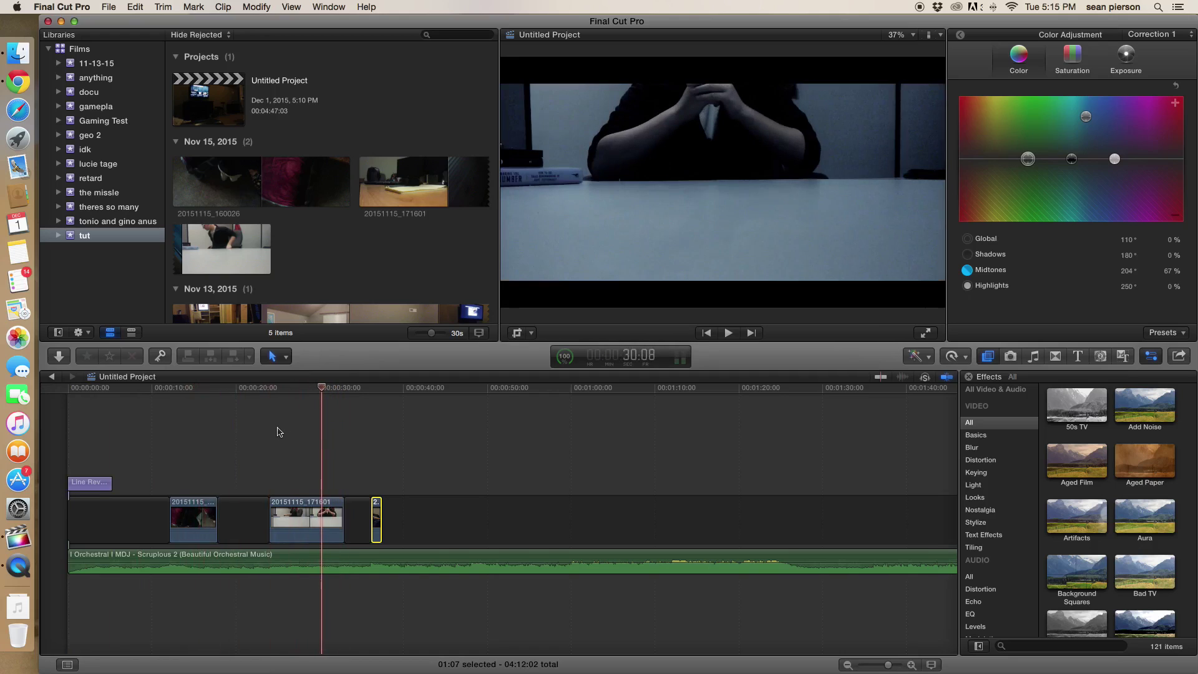